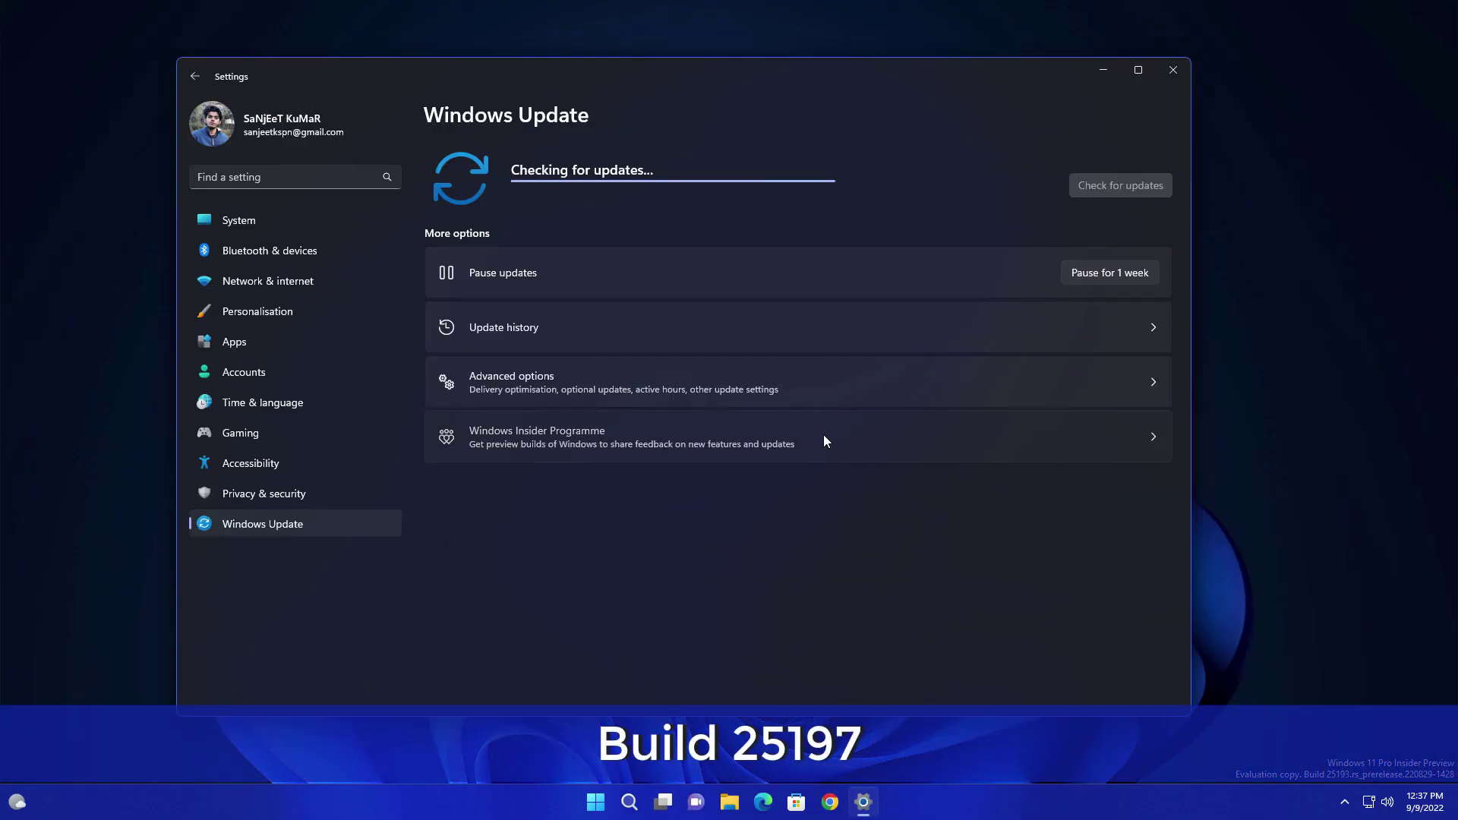
Step: Download and install Insider Preview build 25197 from the Windows Insider Programme settings
left_click(823, 434)
left_click(780, 273)
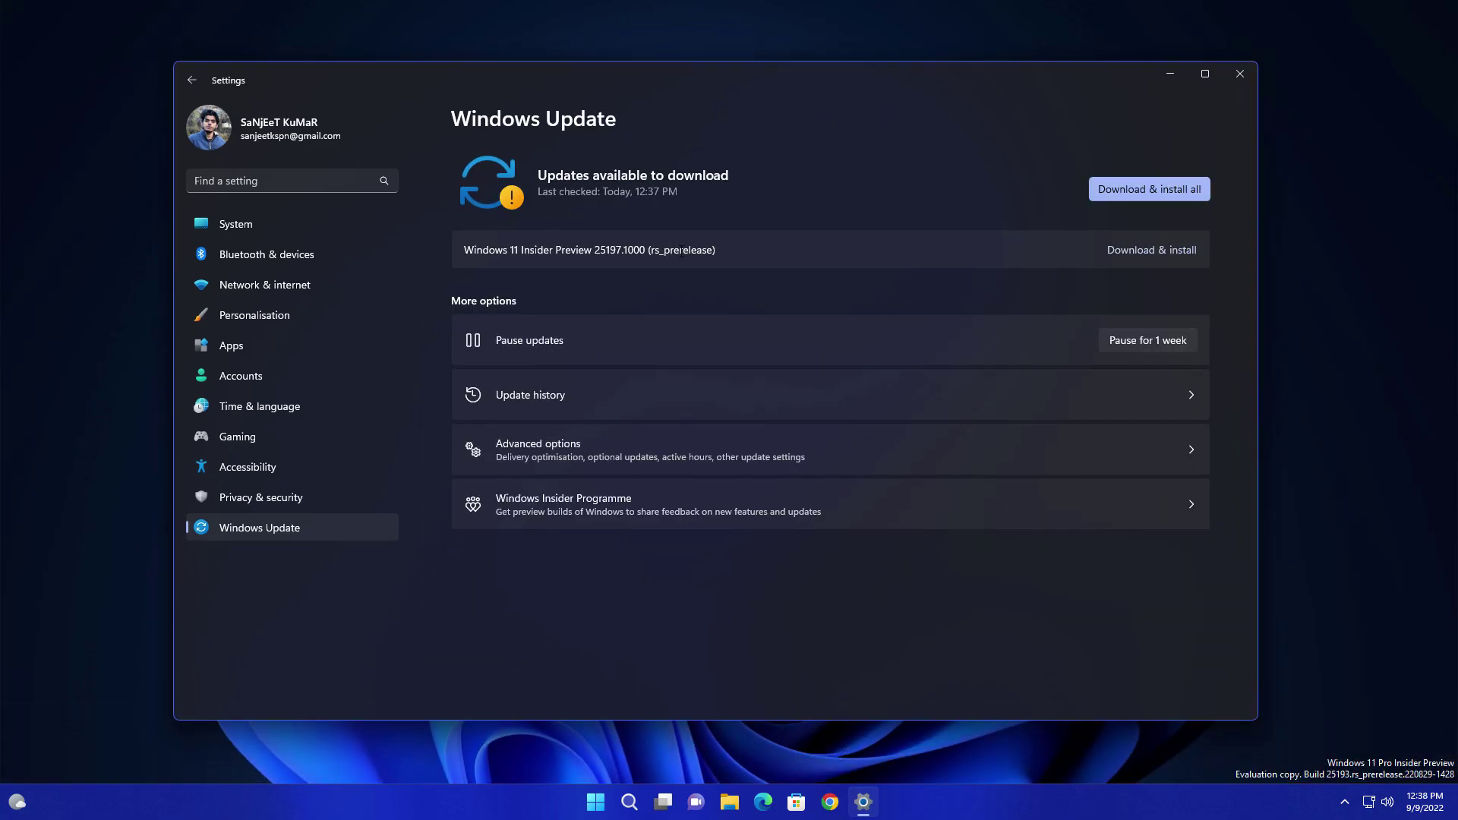
left_click(1103, 199)
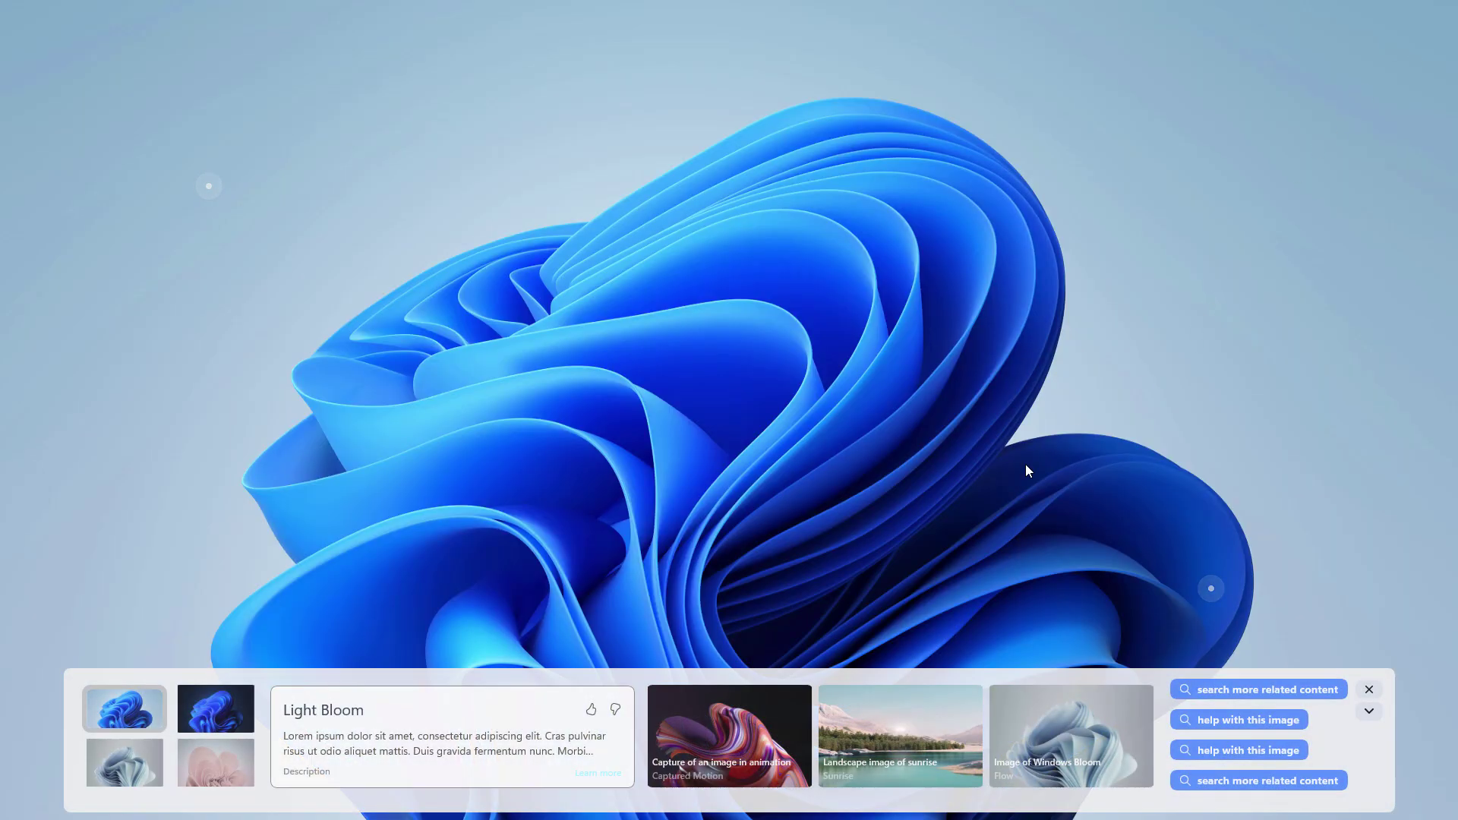
Step: Preview Dark Bloom and other Bloom wallpapers, collapsing and re-expanding the picture details panel
left_click(216, 709)
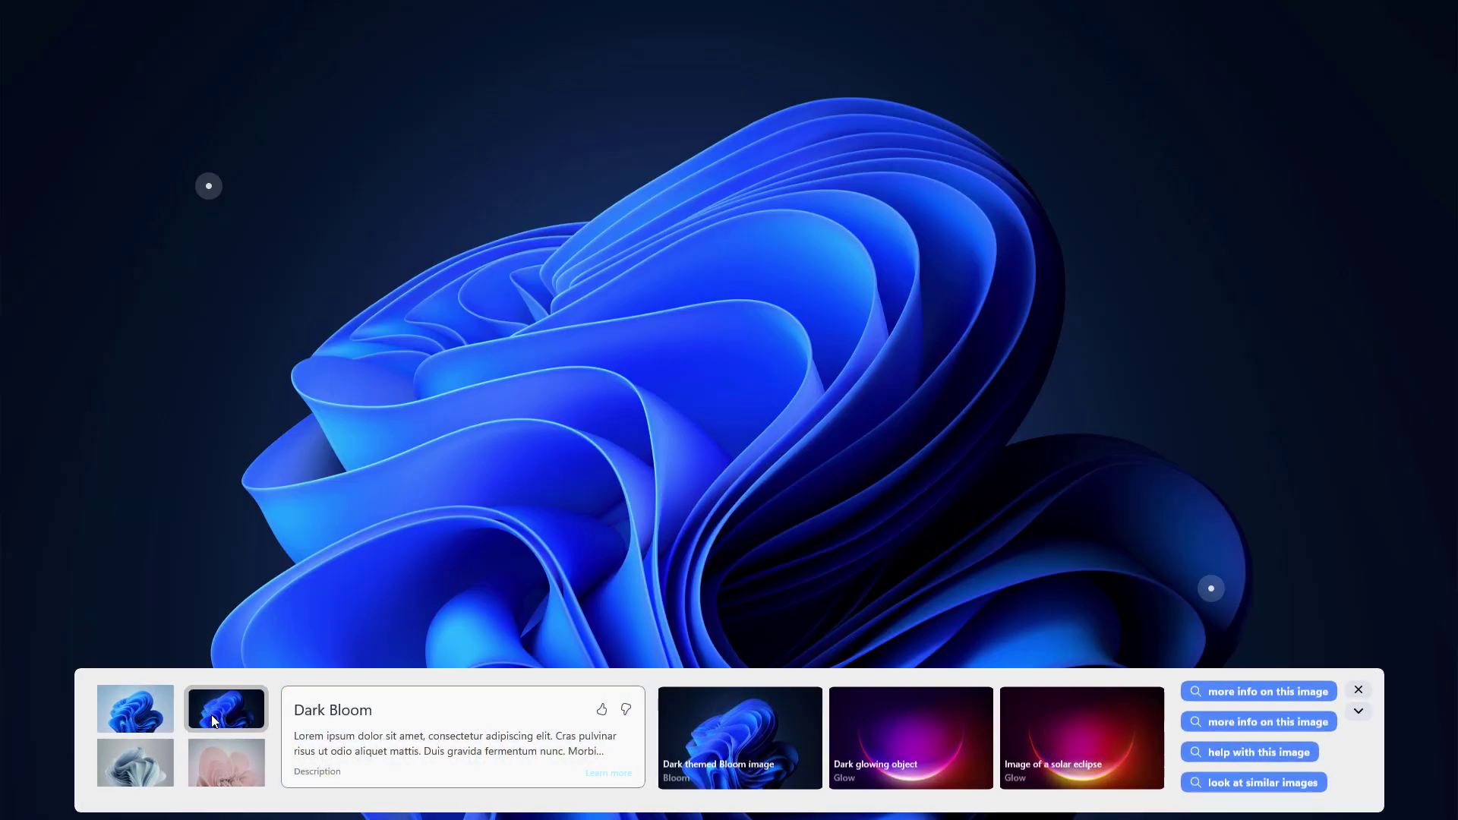
left_click(139, 709)
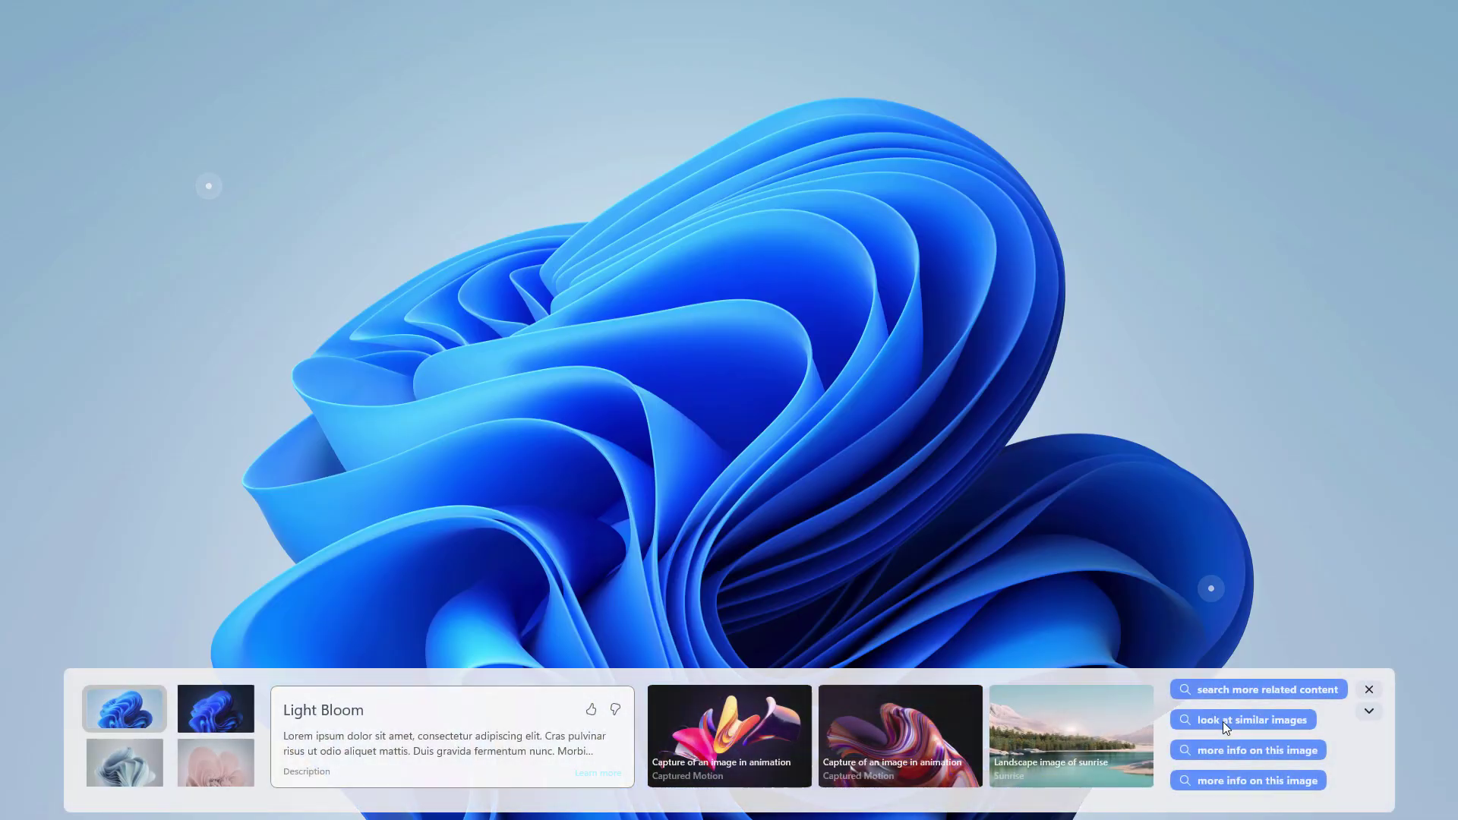
left_click(1369, 710)
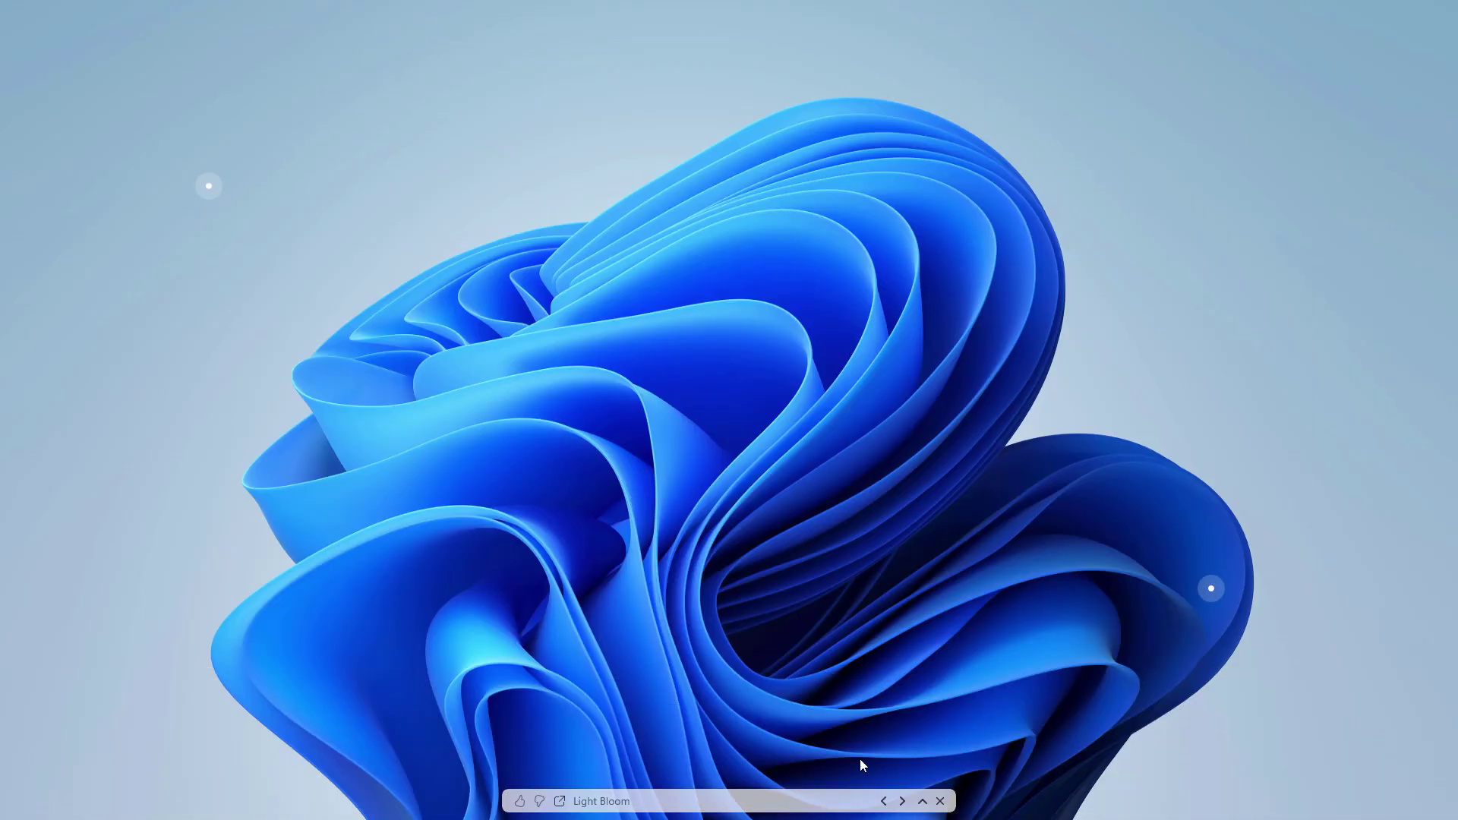
left_click(600, 803)
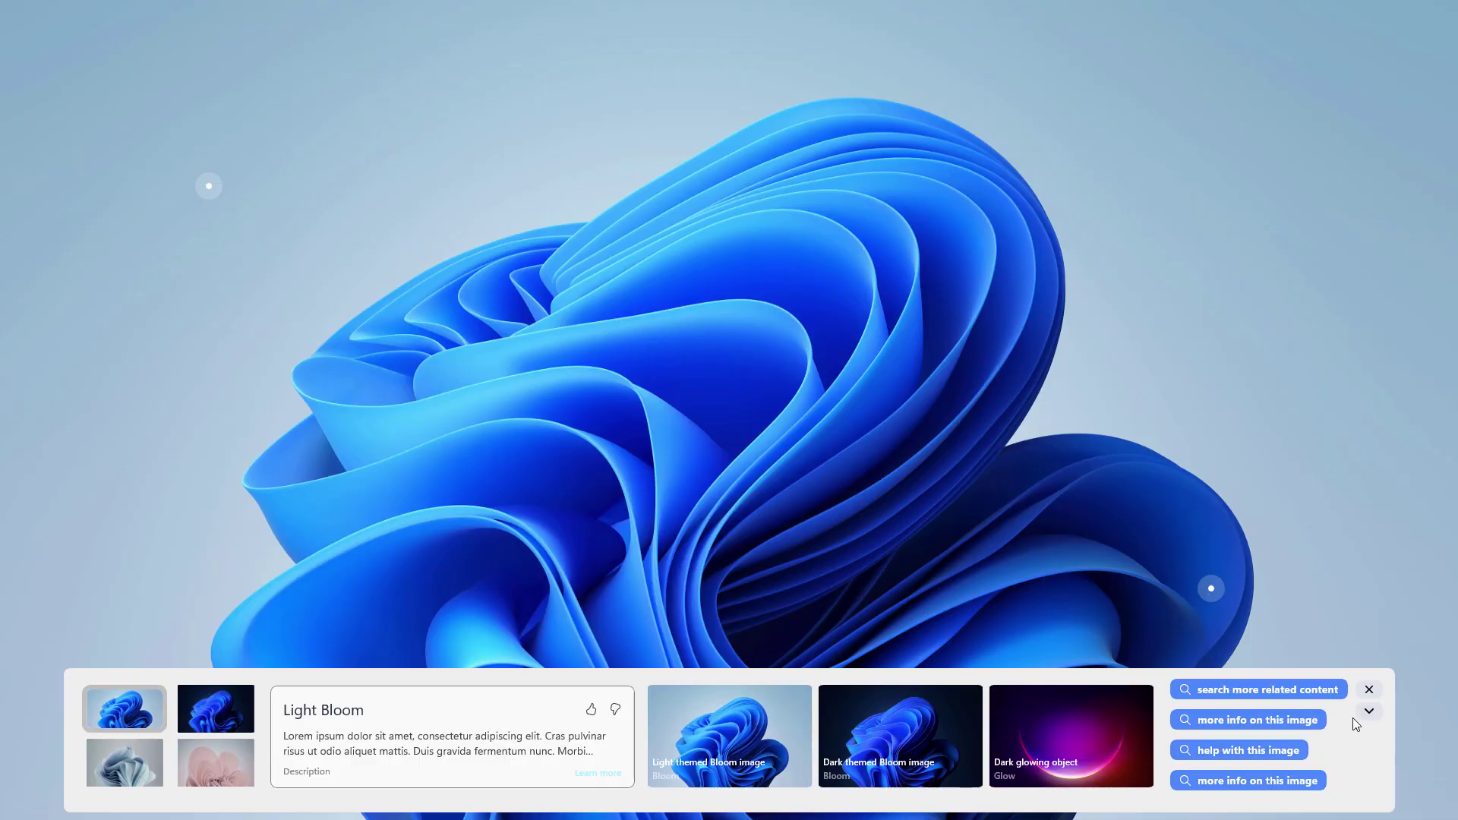
left_click(1369, 711)
left_click(993, 789)
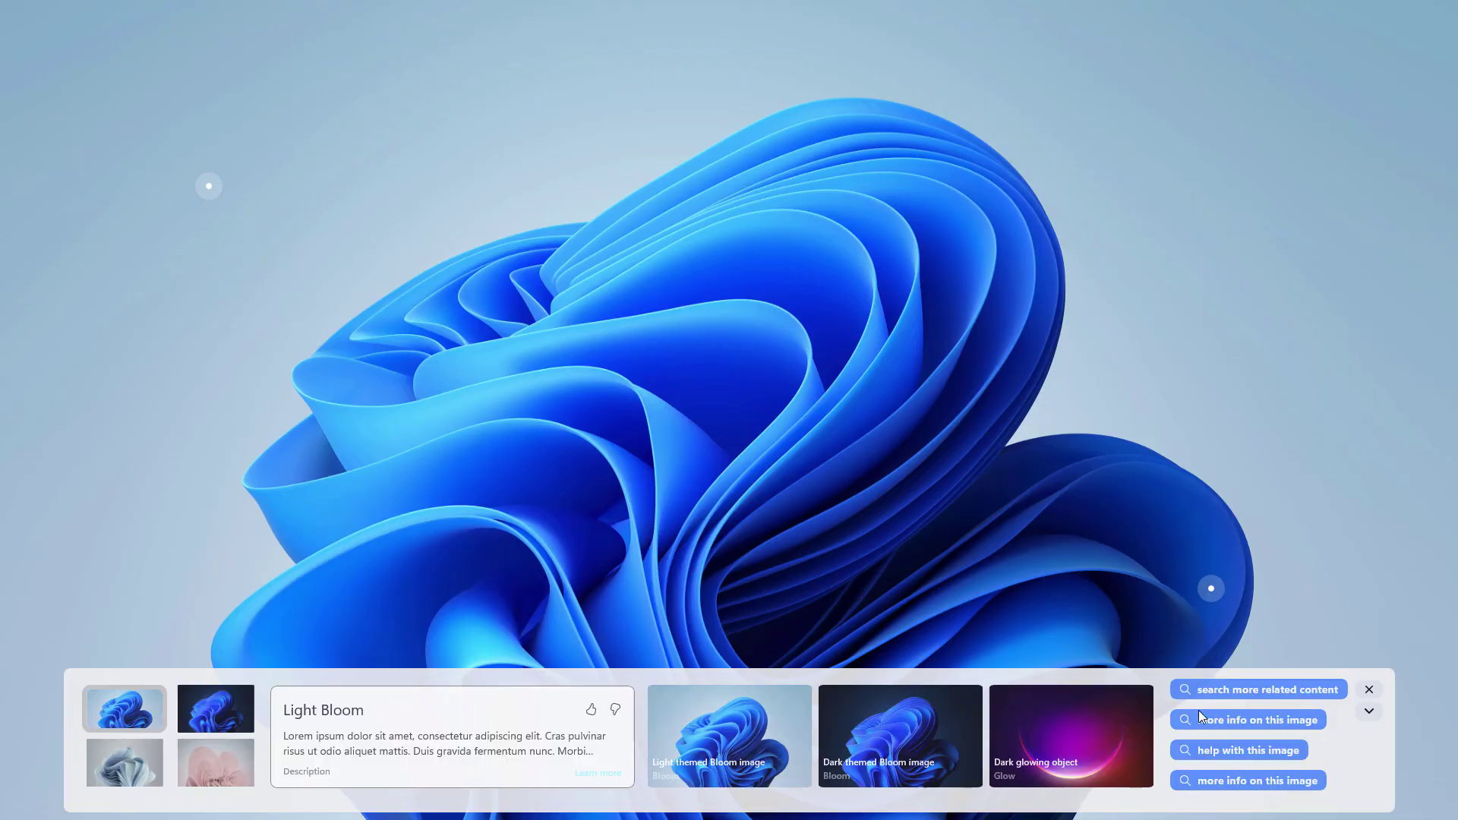
left_click(1251, 721)
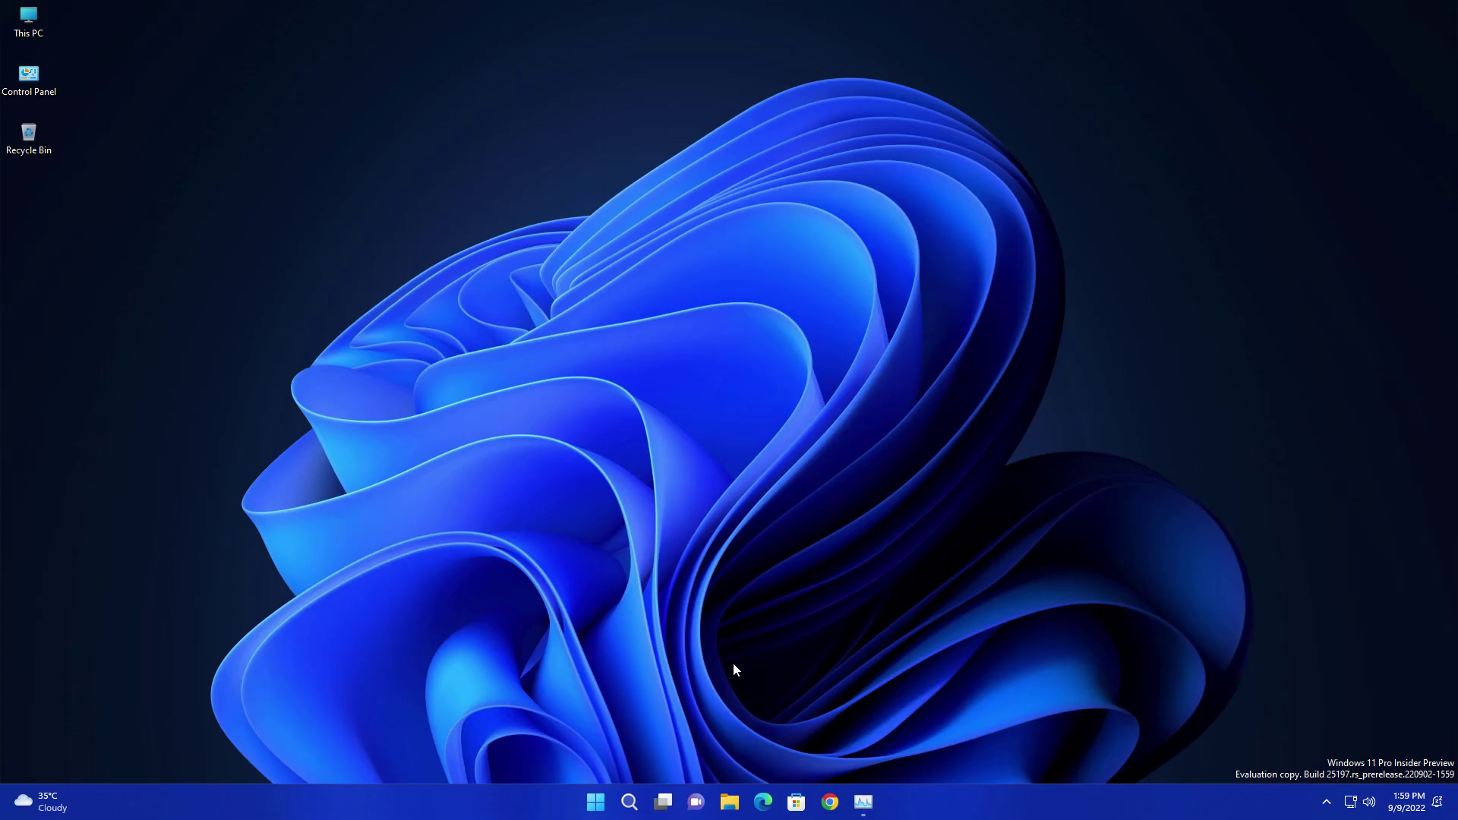
Step: Apply the Windows Spotlight theme under Personalisation, then minimise Settings to show the light Bloom desktop
left_click(595, 801)
left_click(595, 801)
key("super")
left_click(678, 440)
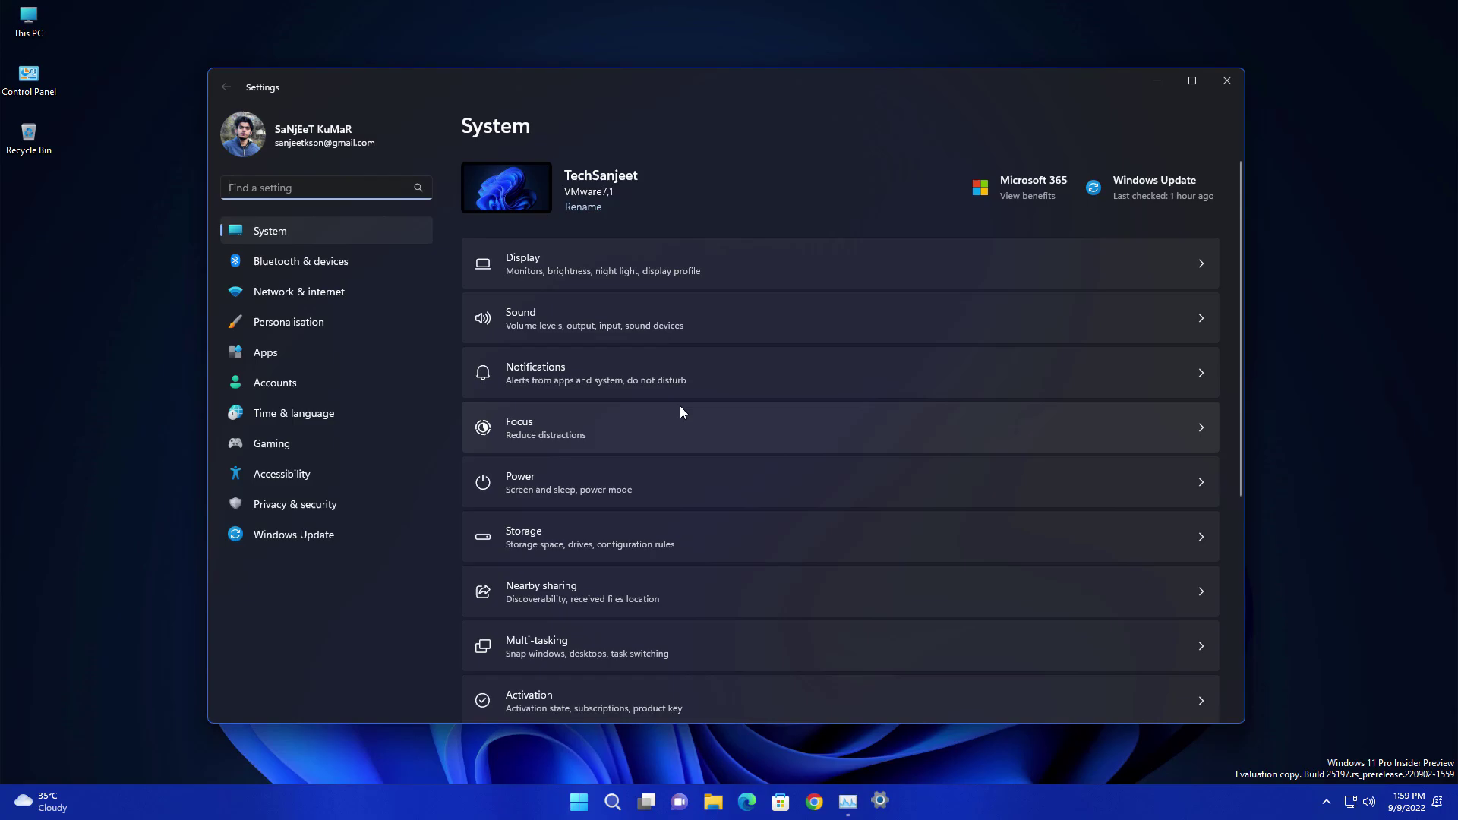
left_click(325, 323)
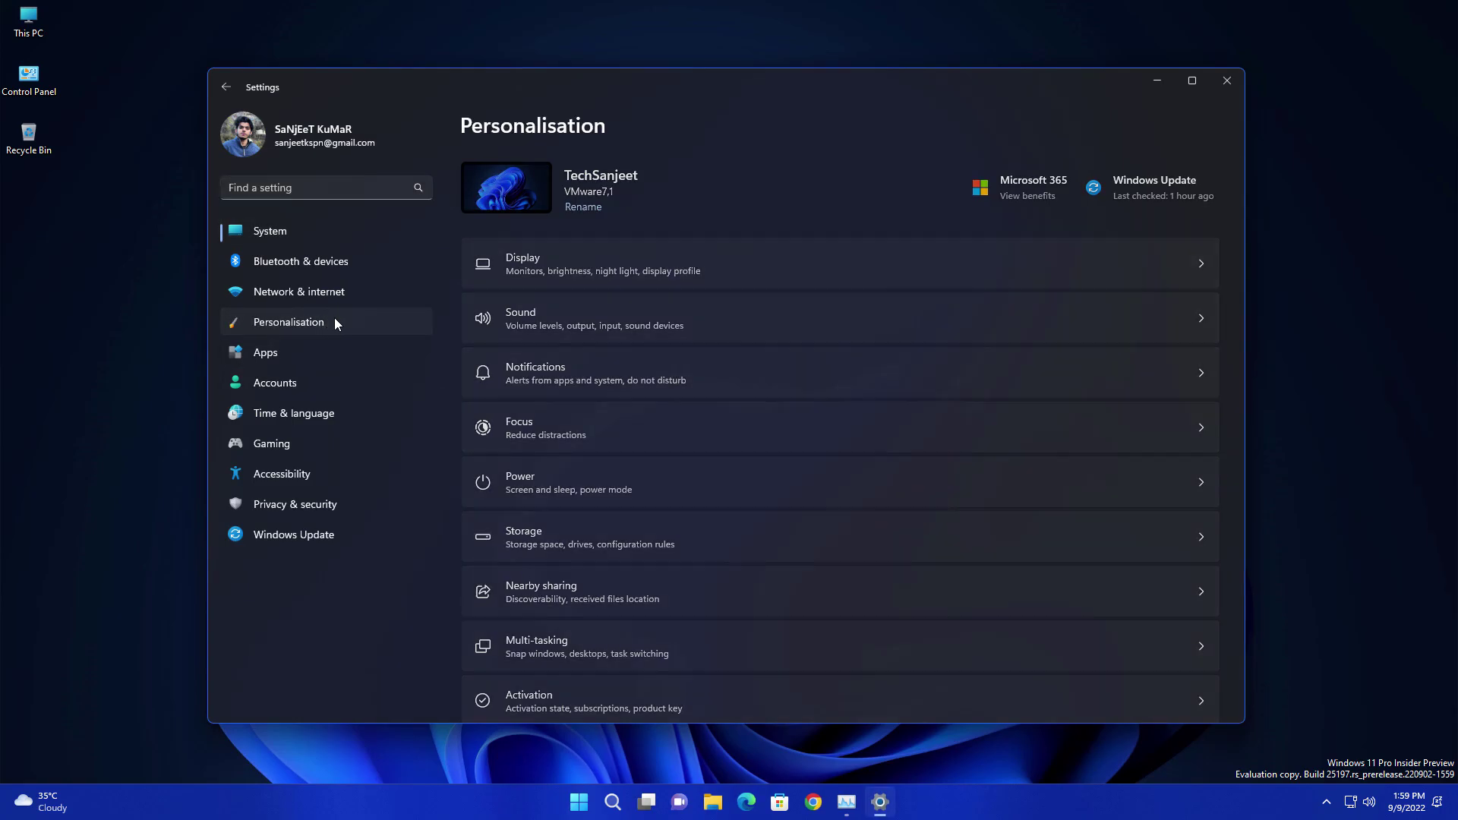
left_click(891, 214)
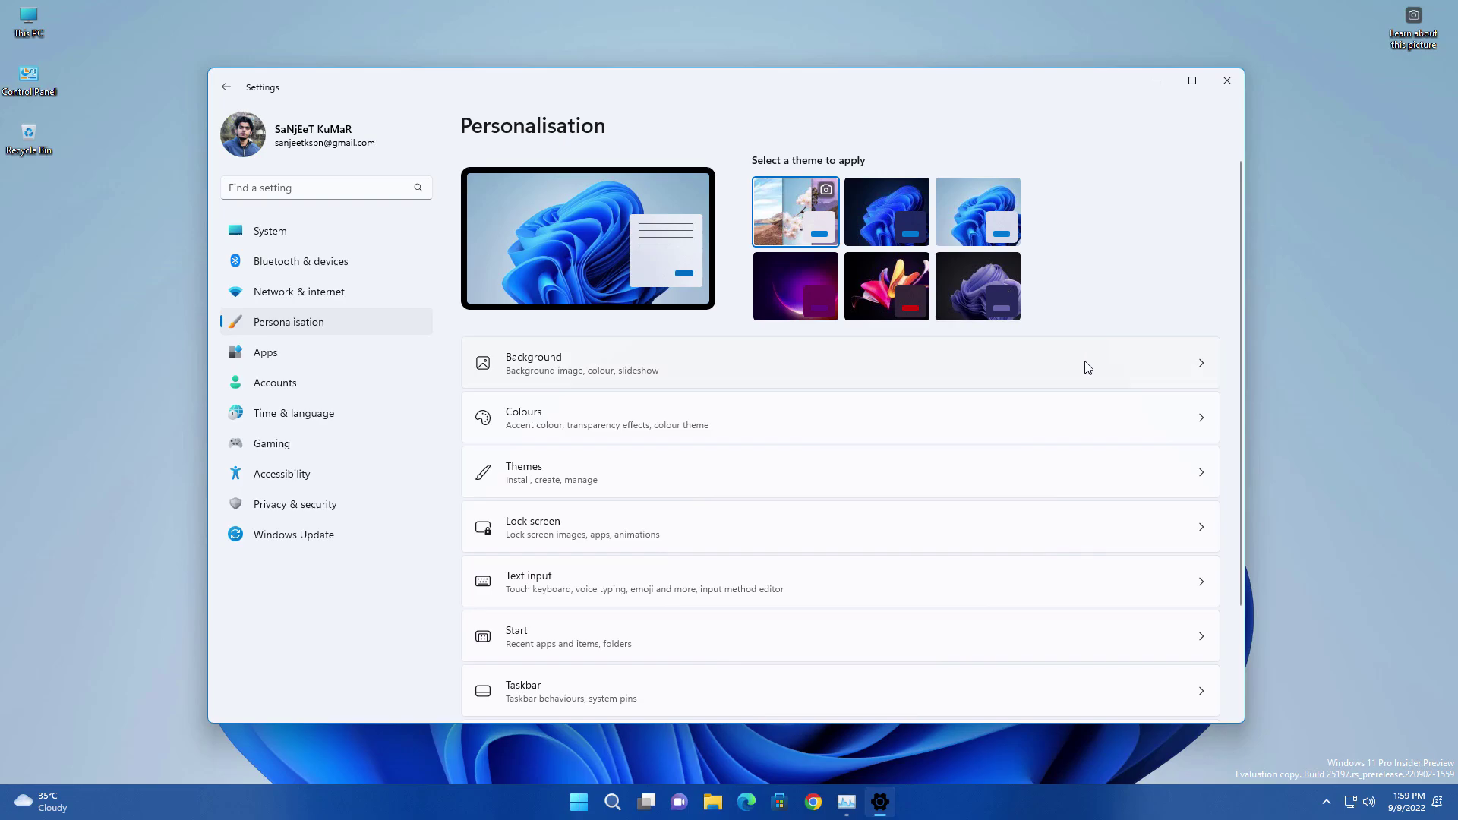
left_click(1157, 81)
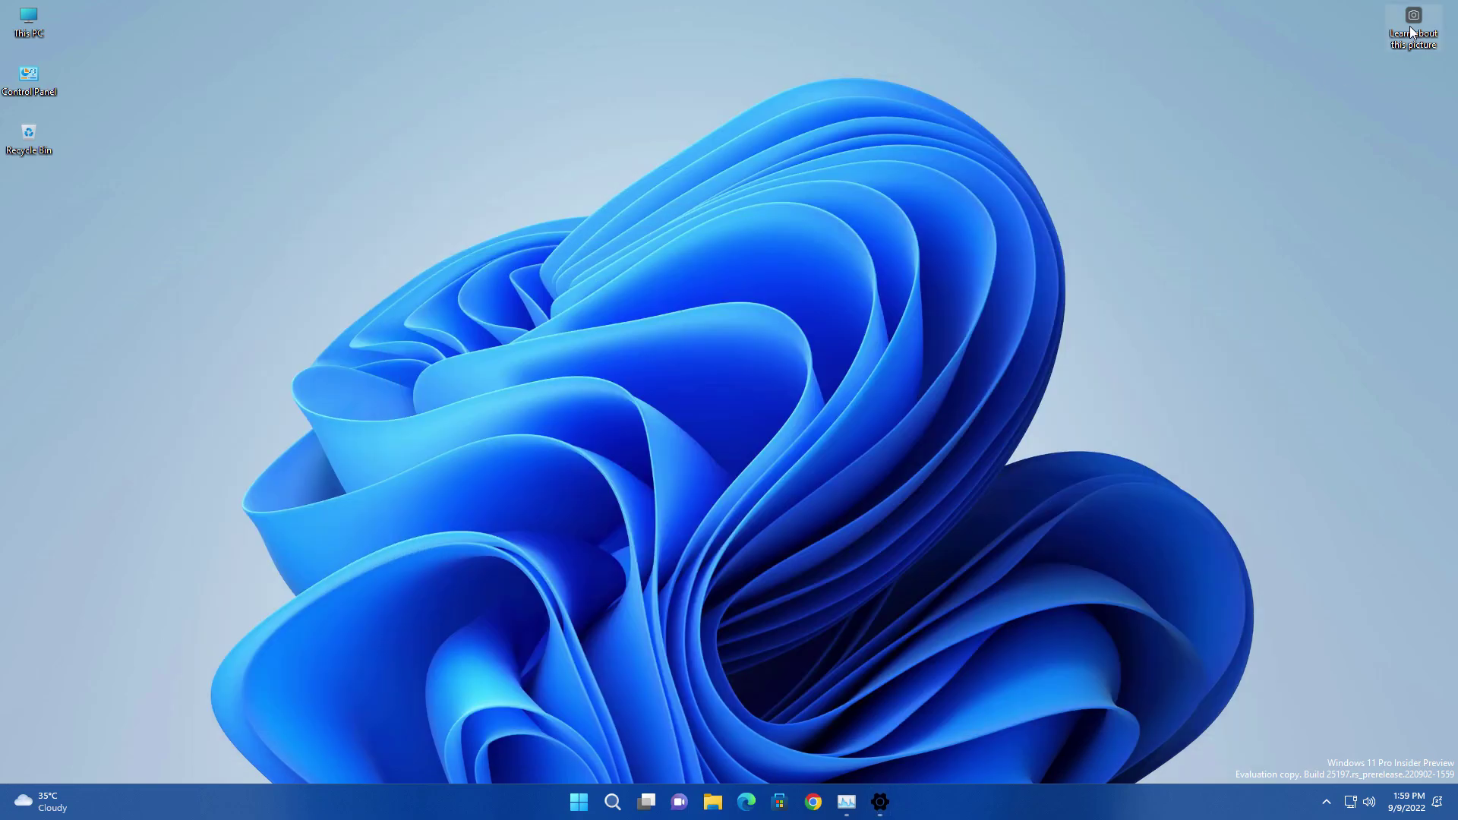
Step: Open 'Learn about this picture' and try Dark Bloom and Windows Flow, returning to Light Bloom
left_click(1410, 32)
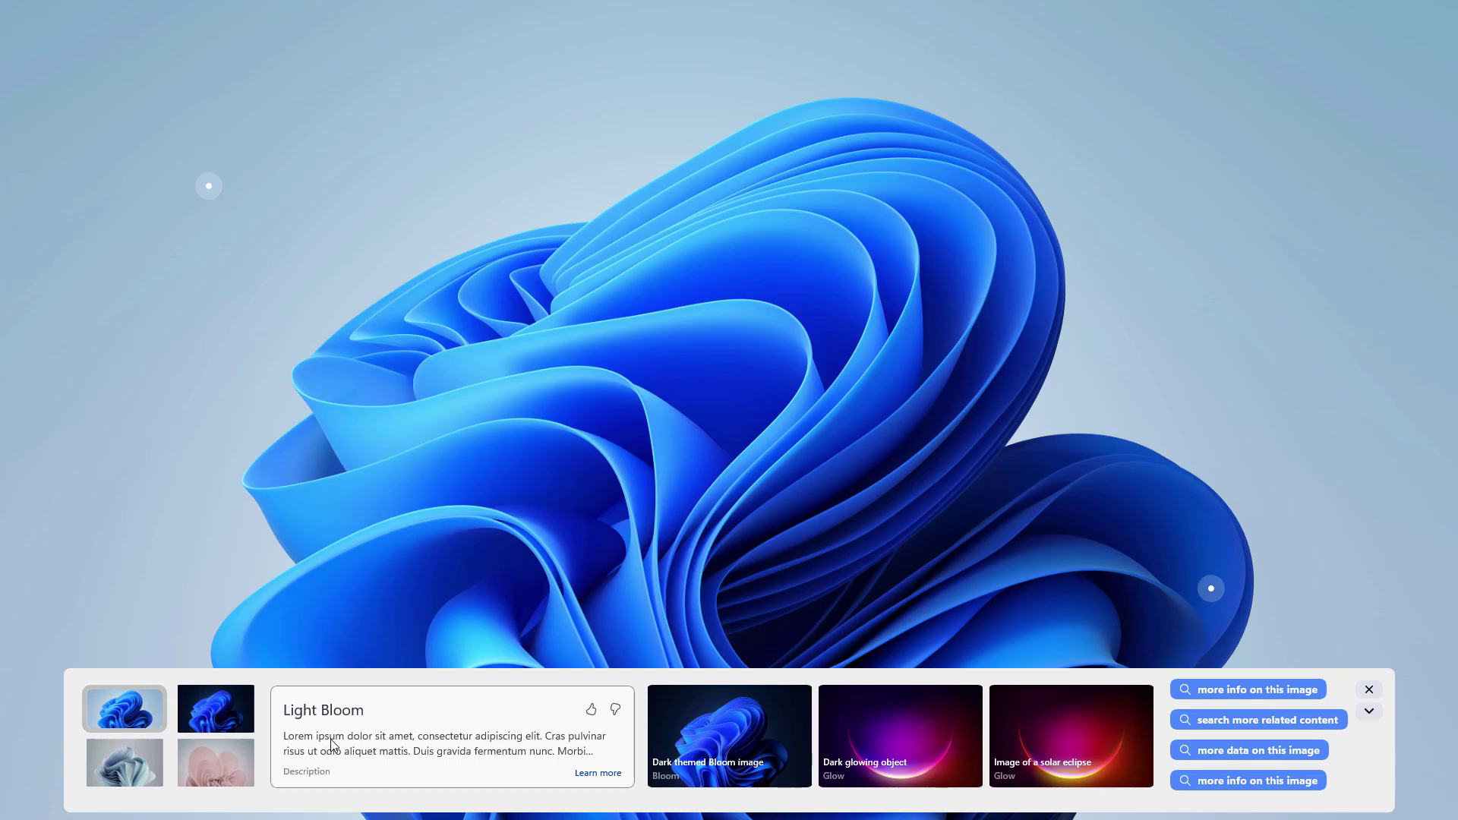
left_click(126, 724)
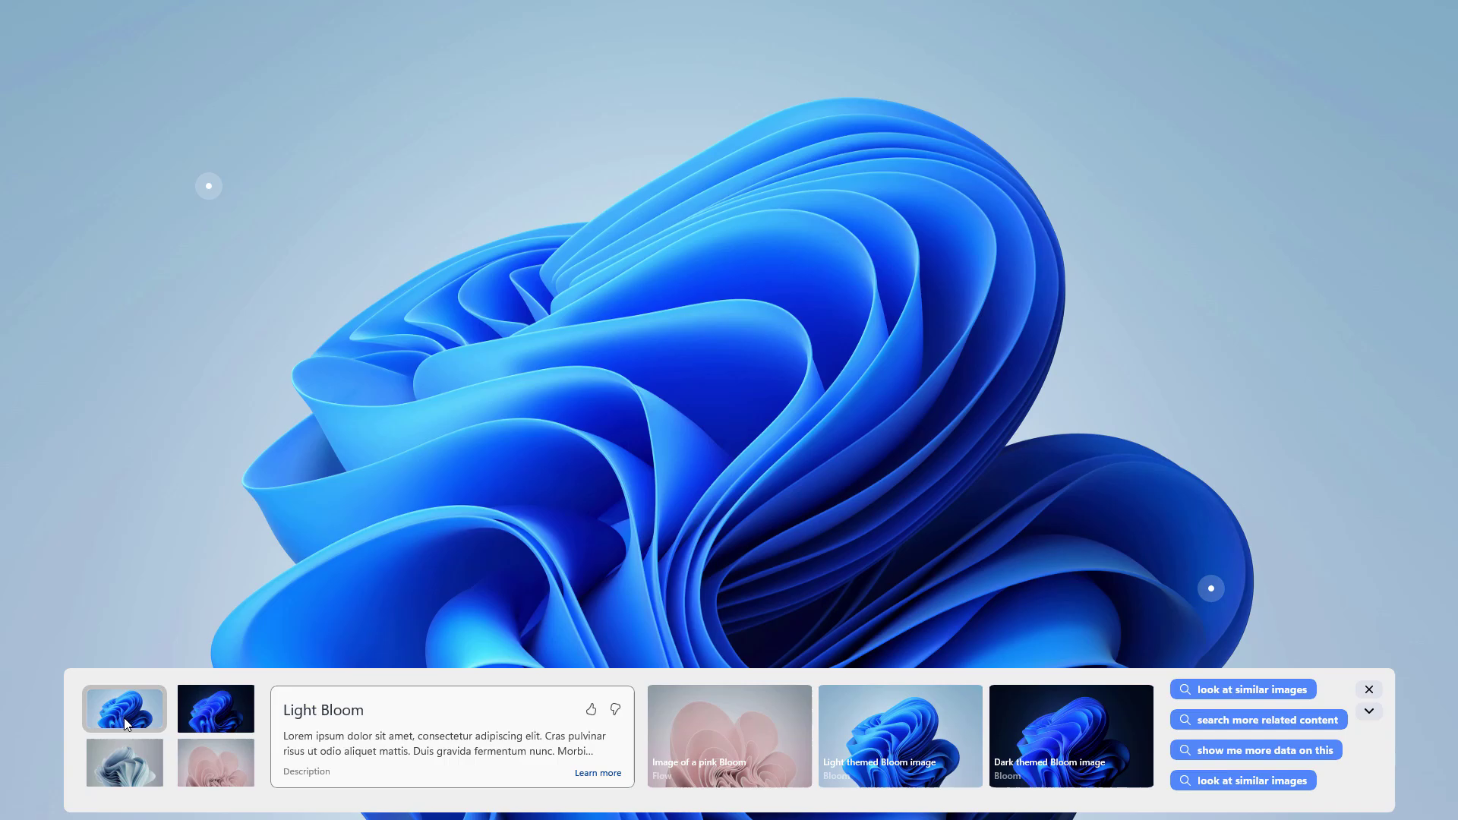
left_click(213, 713)
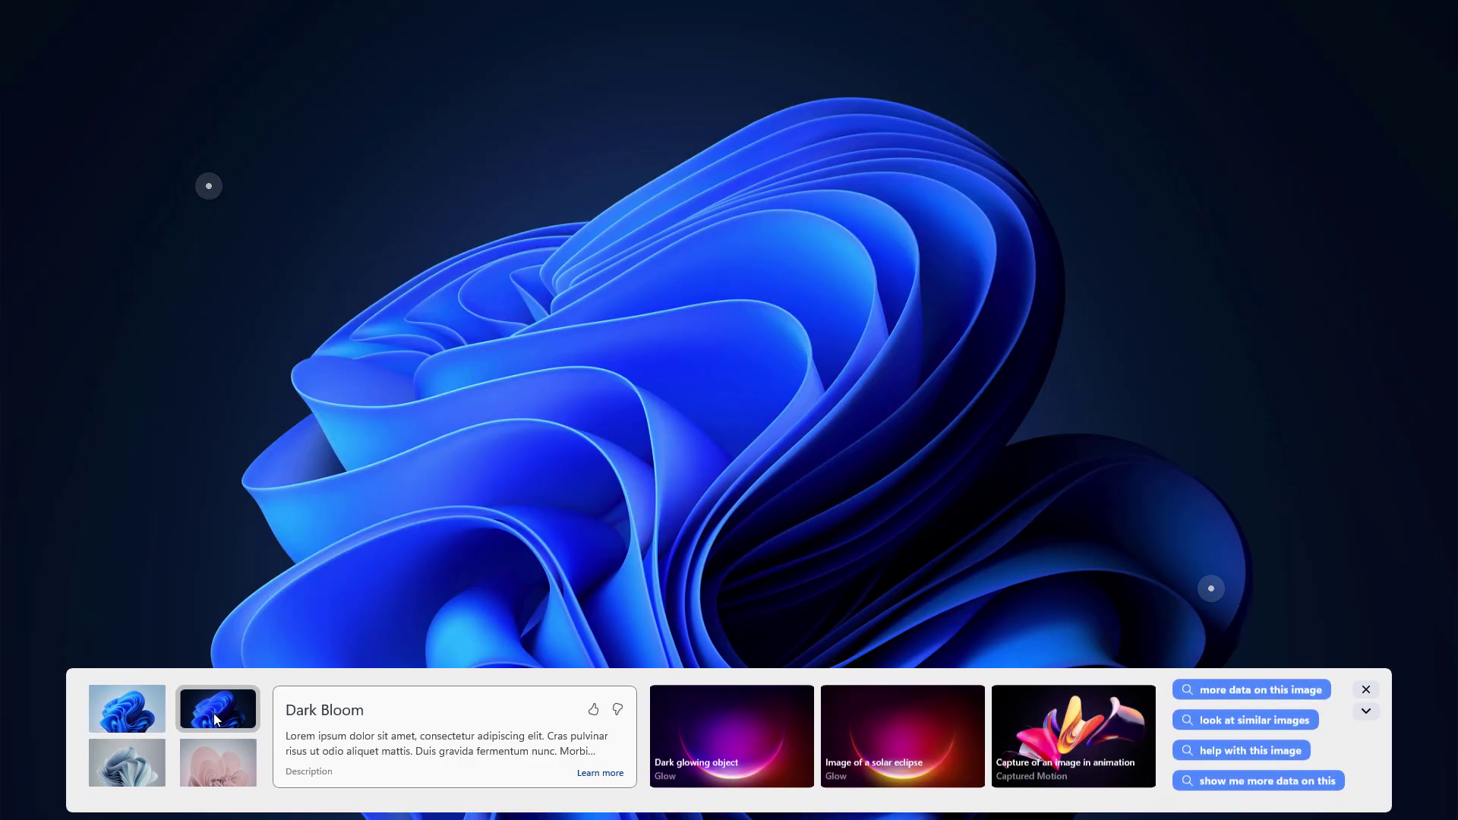
left_click(124, 762)
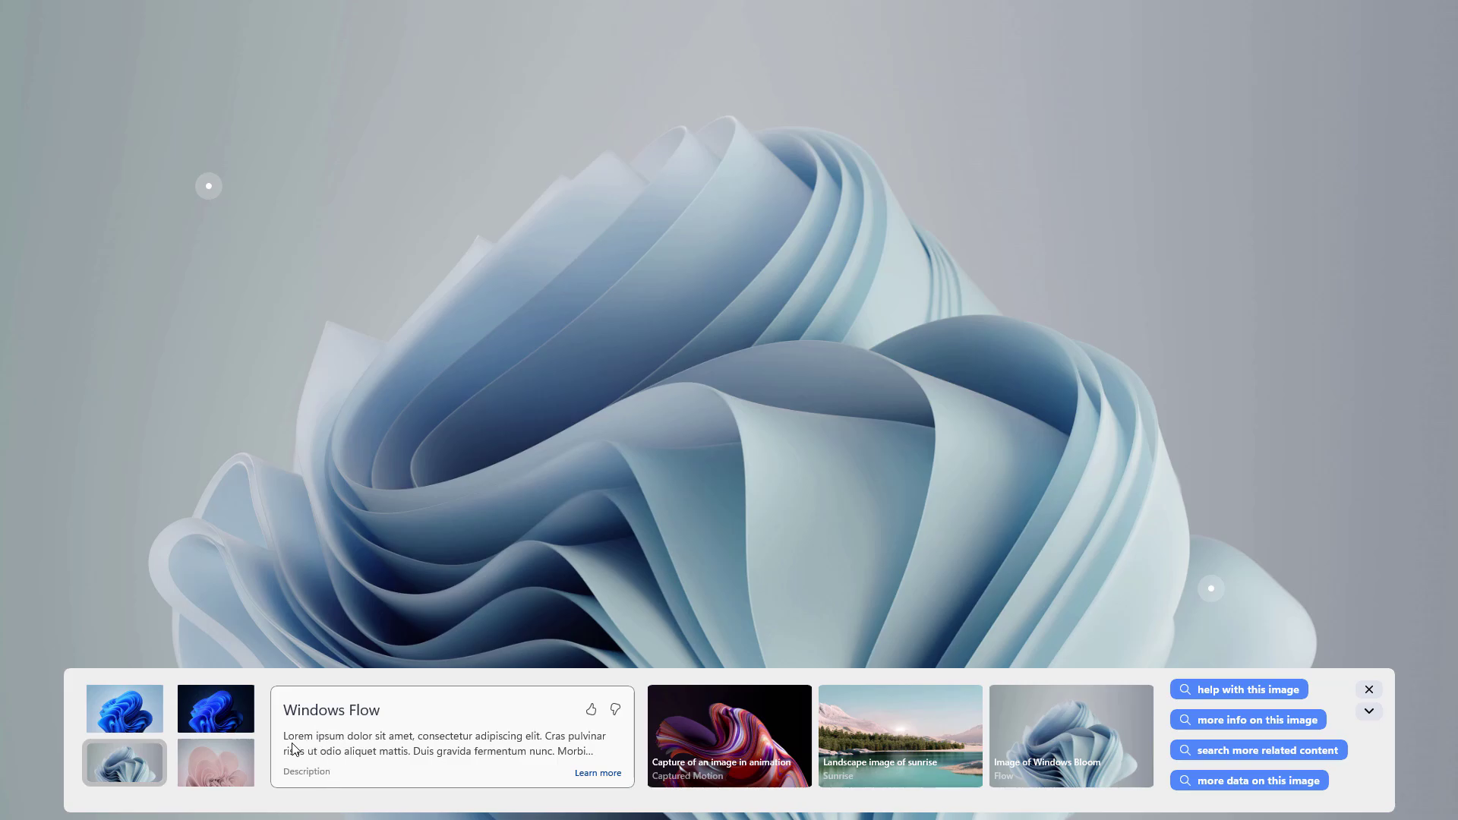
left_click(244, 712)
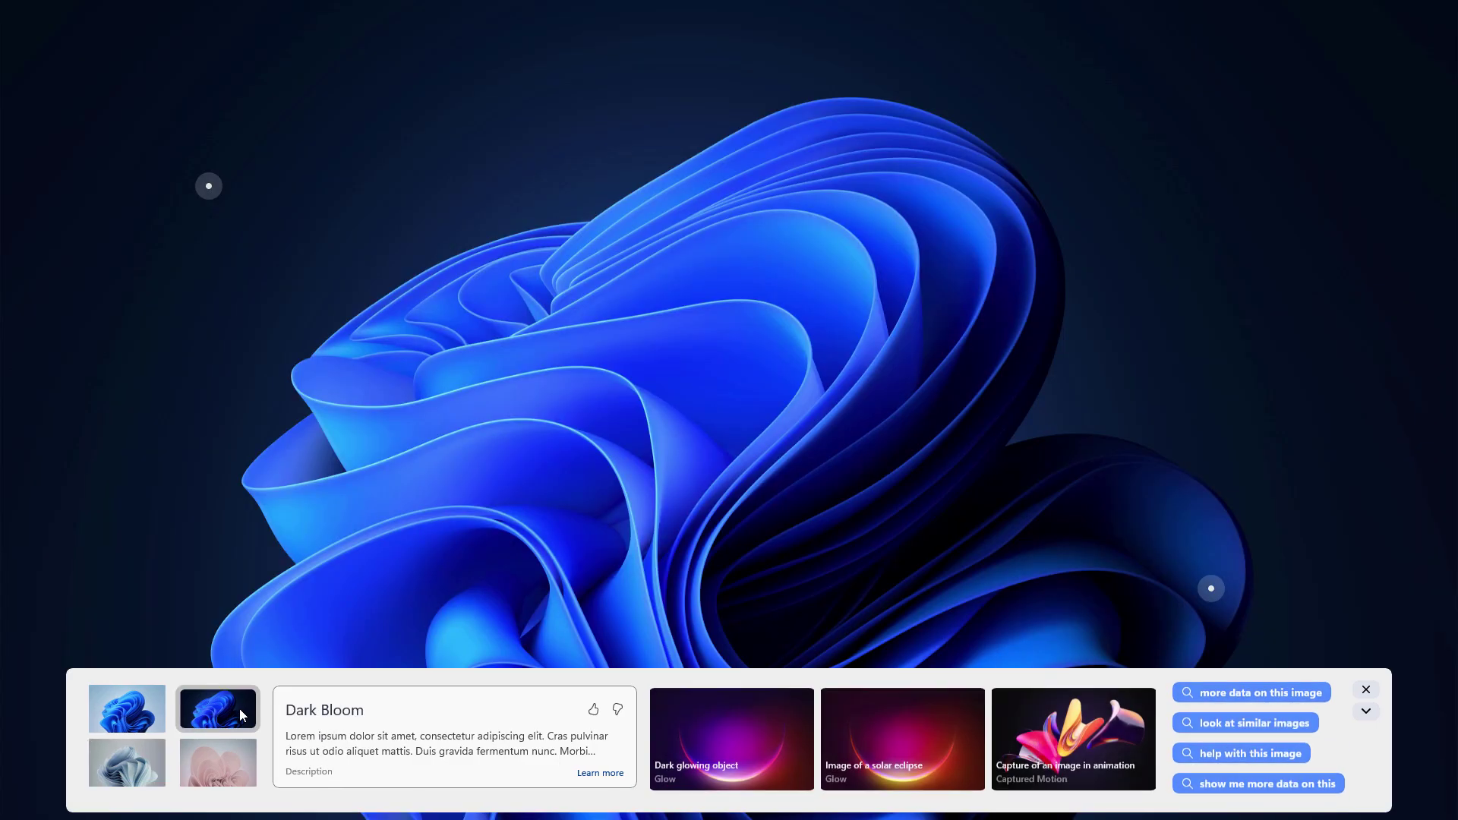
key("Left")
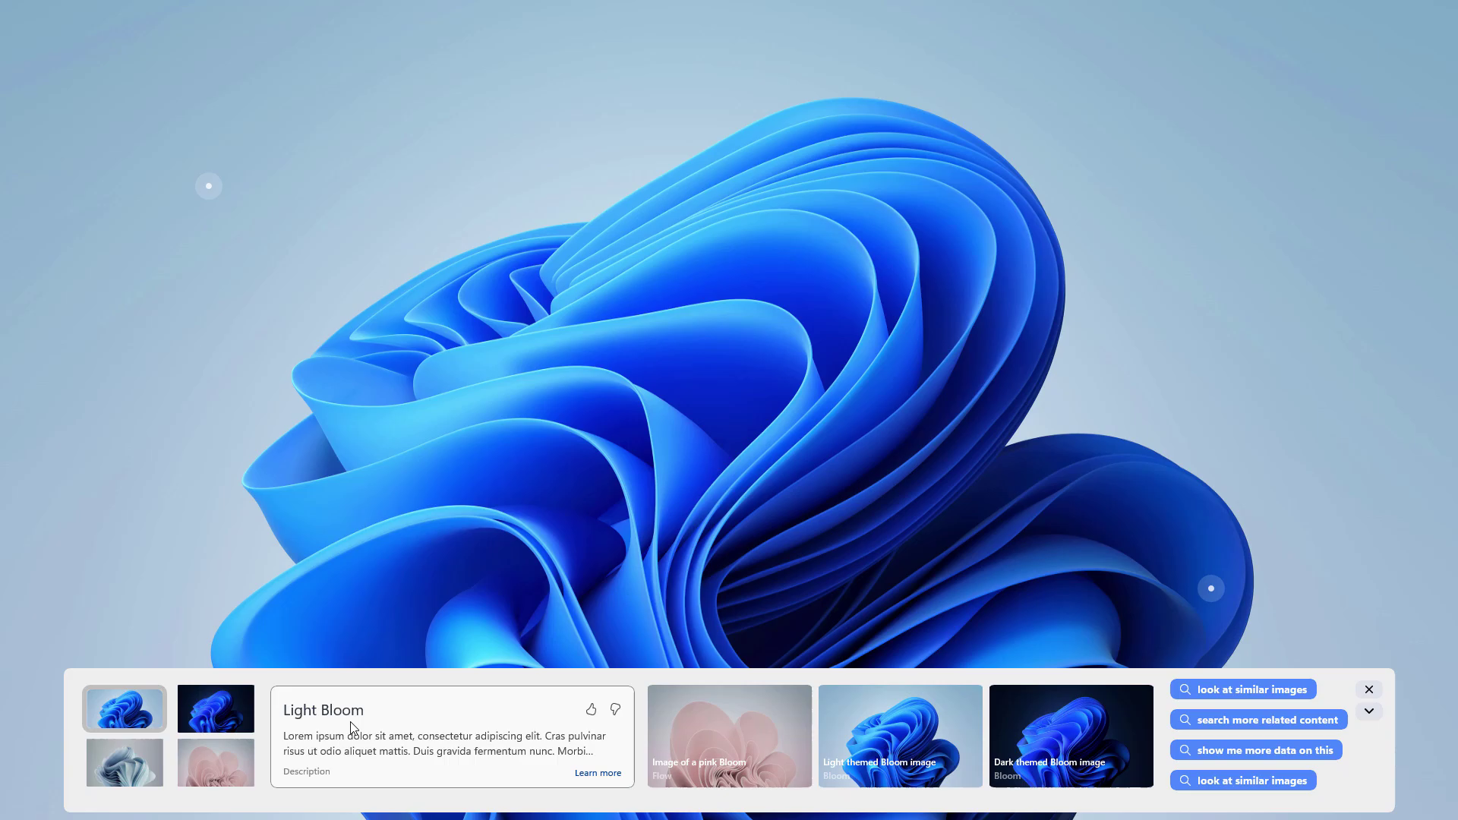
Step: Collapse the picture panel to a compact bar and step back and forth through wallpapers to Dark Bloom
left_click(1369, 713)
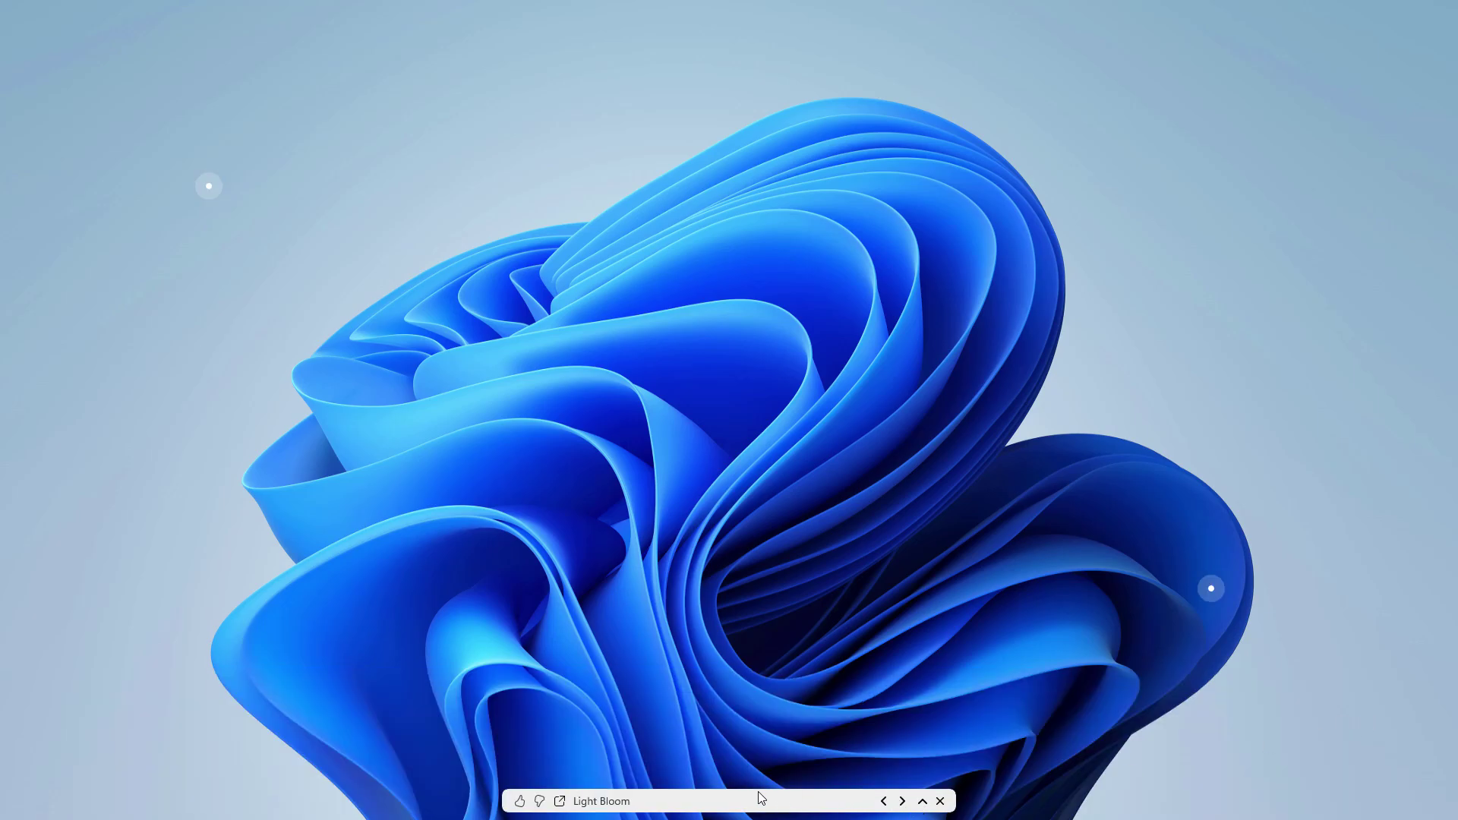
left_click(903, 801)
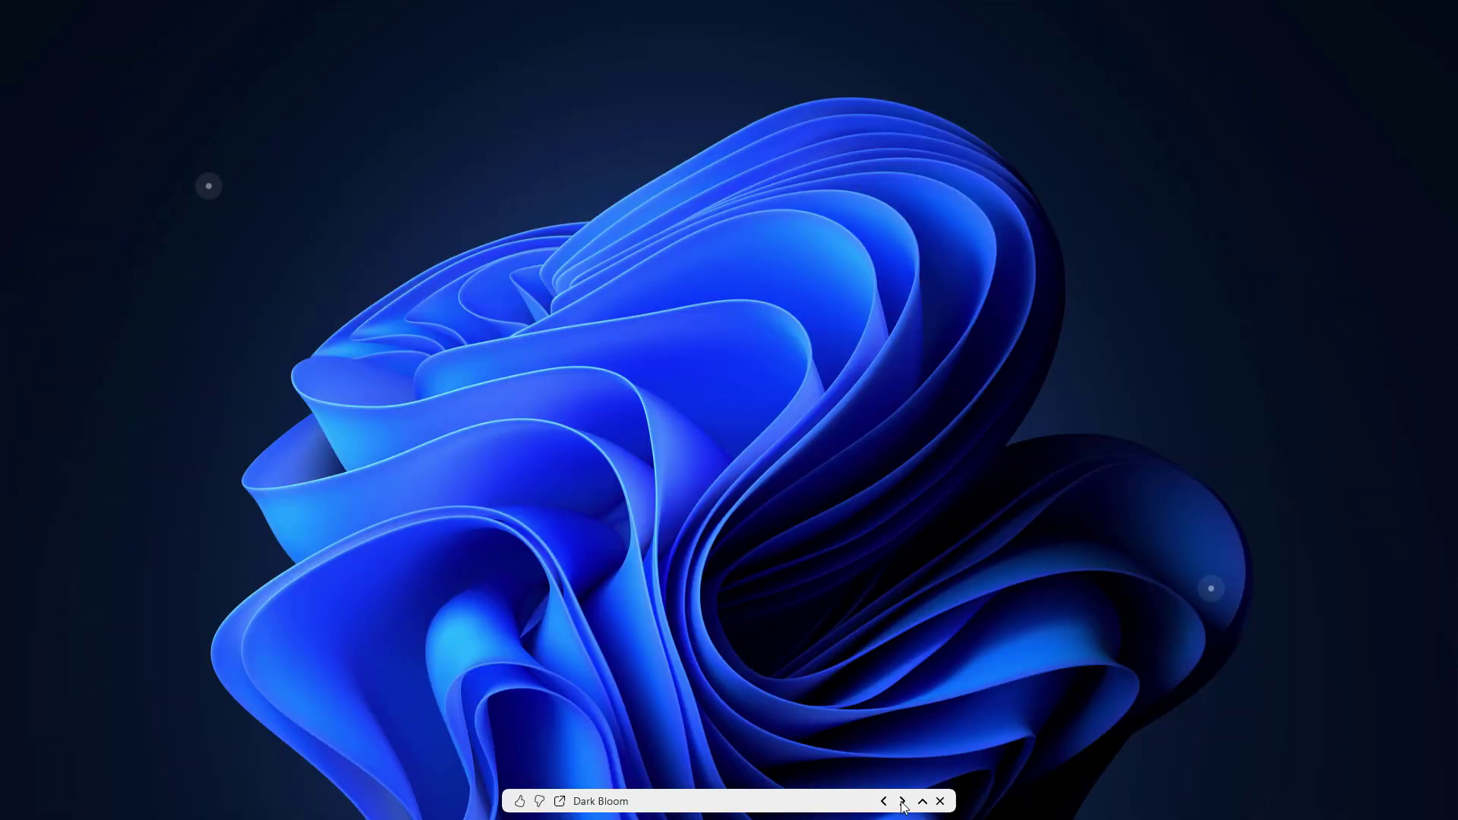
left_click(883, 802)
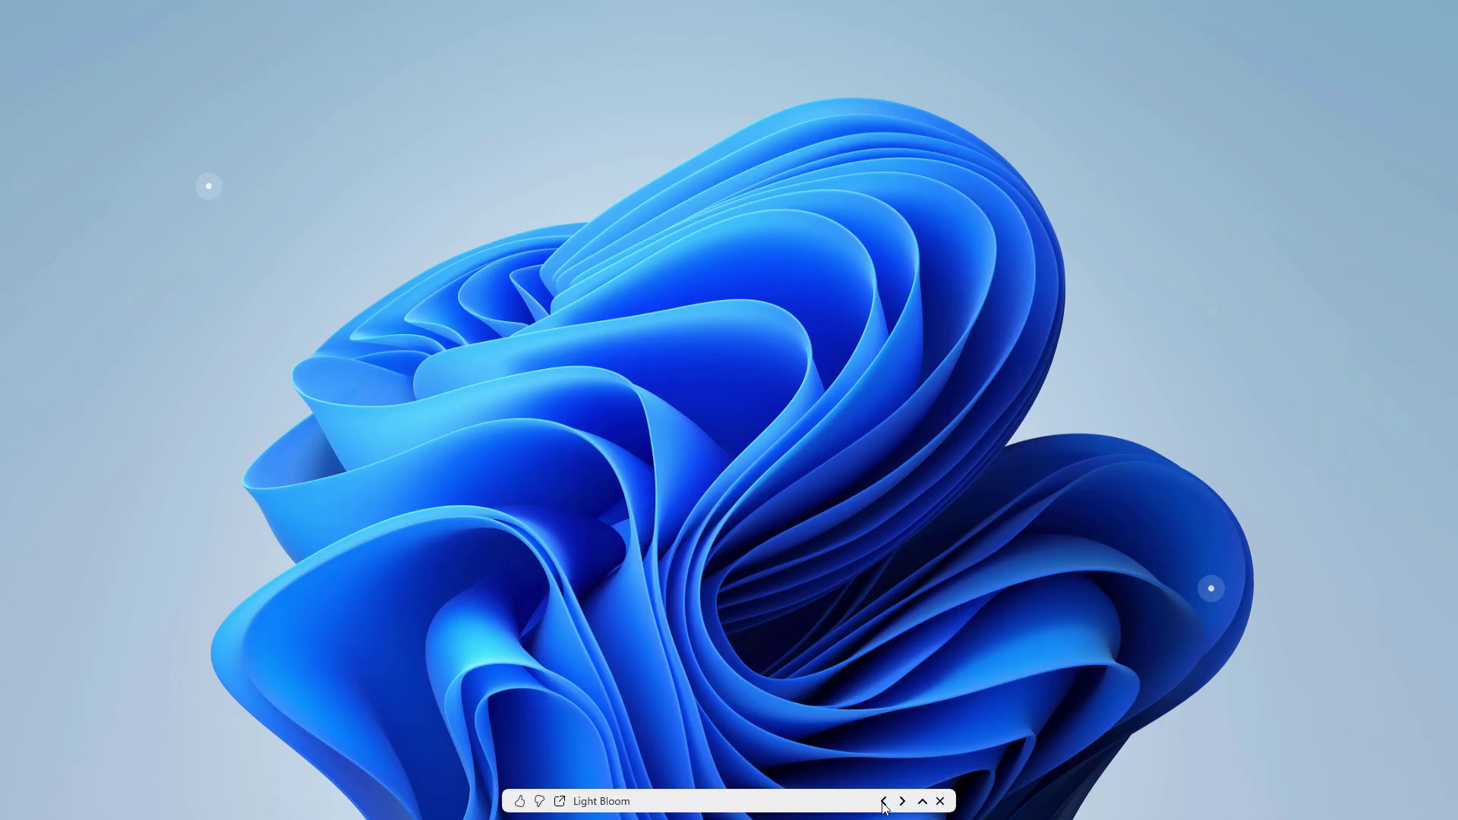
left_click(883, 801)
left_click(884, 803)
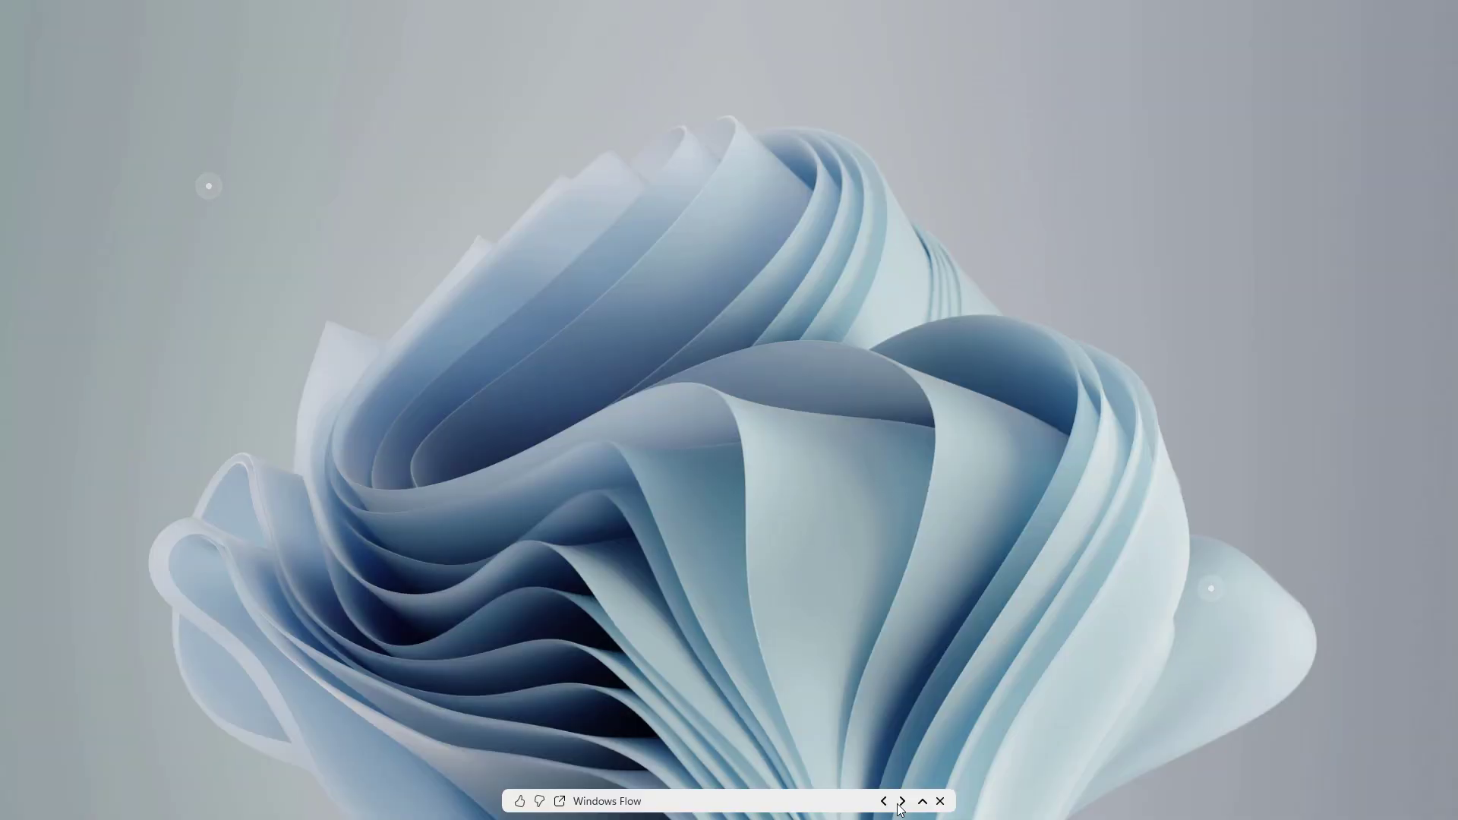
left_click(903, 801)
left_click(904, 802)
left_click(903, 801)
left_click(908, 807)
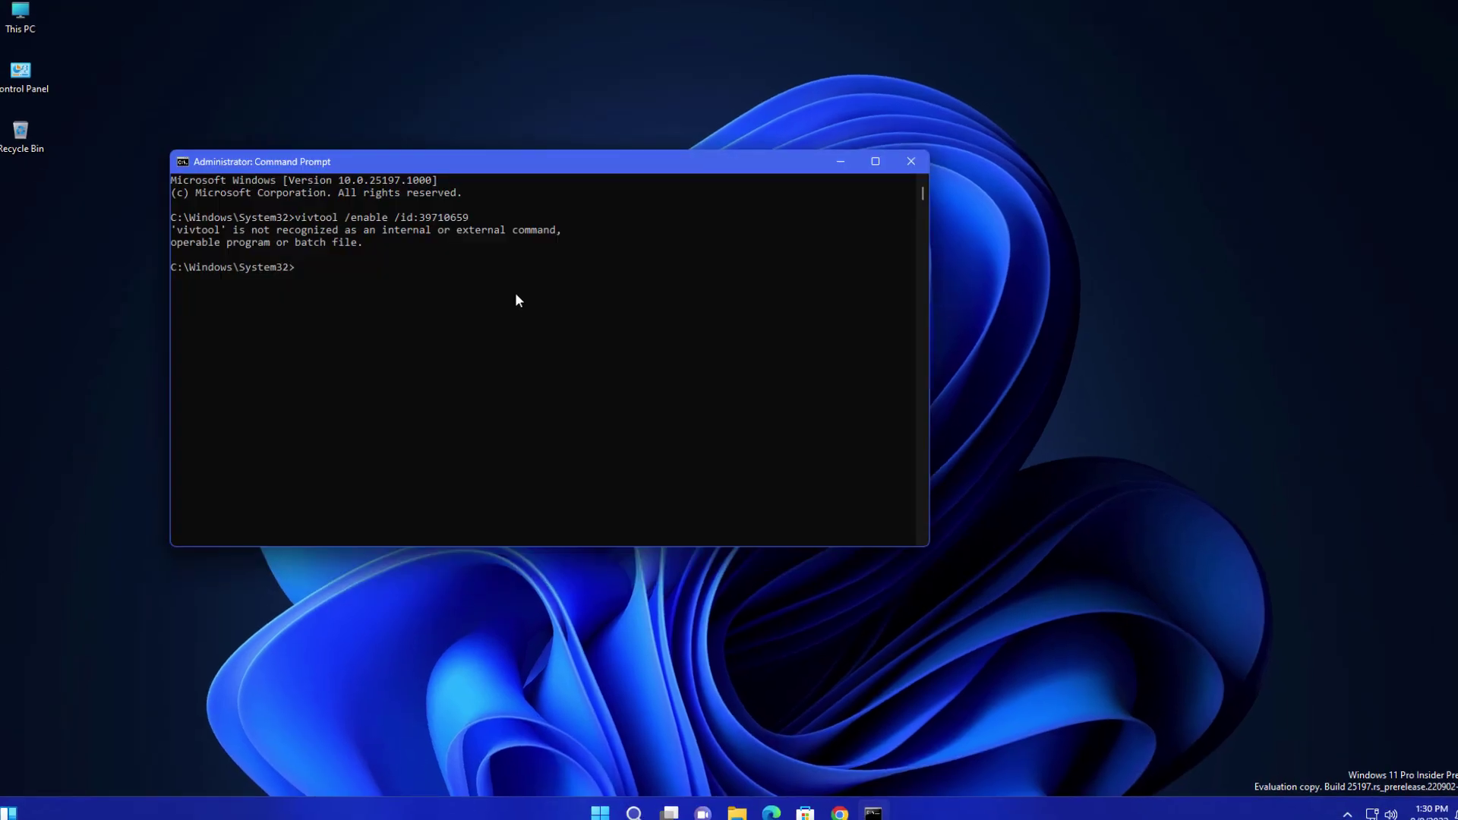
Step: Correct the command to 'vivetool /enable /id:39710659' and run it
type("vivtool /enable /id:39710659")
key("Left")
key("Left")
key("Left")
key("Left")
key("Left")
key("Left")
key("Left")
key("Left")
key("Left")
key("Left")
key("Left")
key("Left")
key("Left")
key("Left")
key("Left")
key("Left")
key("Left")
key("Left")
key("Left")
key("Left")
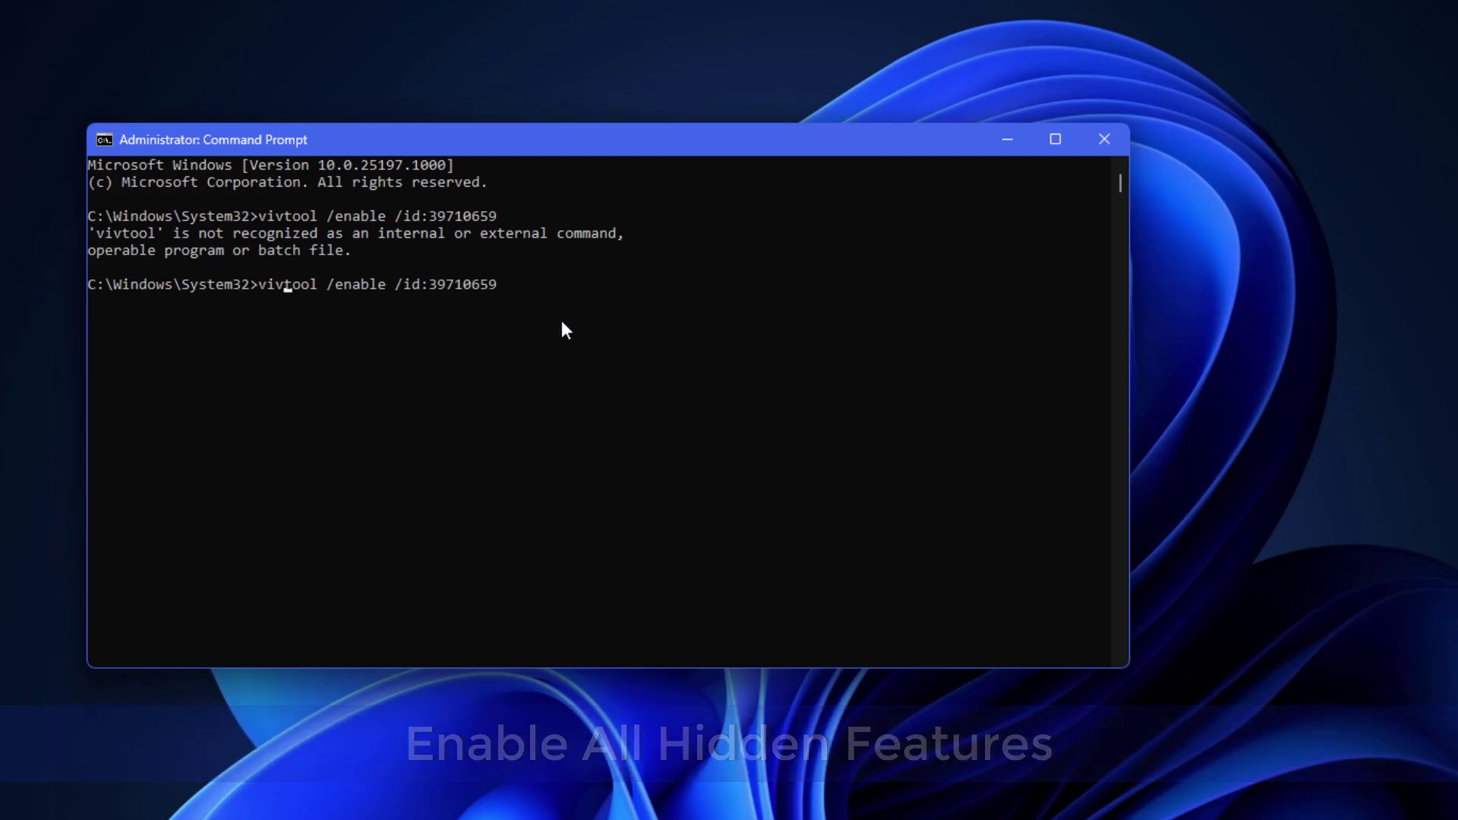
type("e")
key("Return")
Step: Run vivetool /enable again with the feature ID changed to 40268500
key("Up")
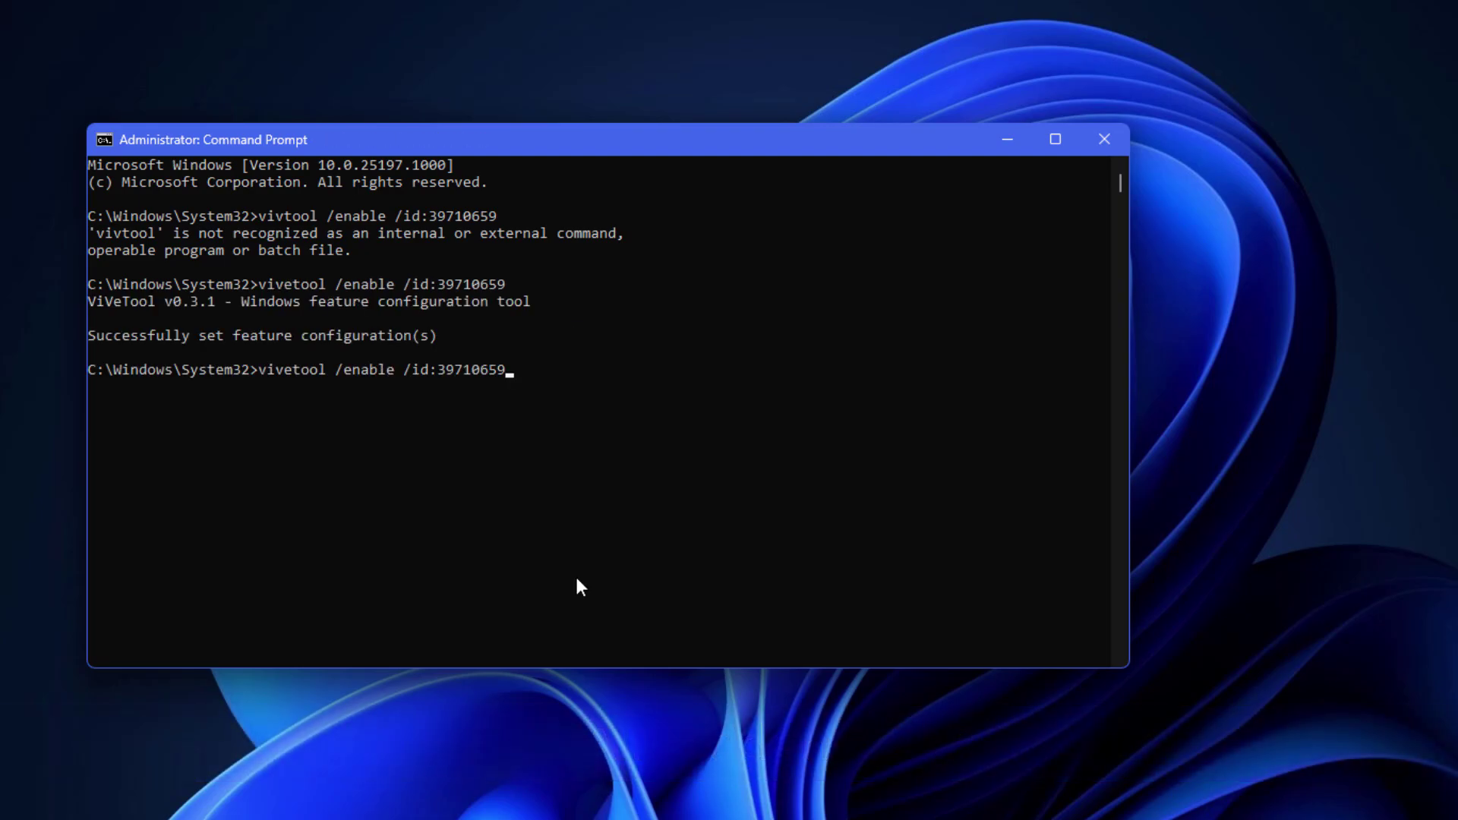
key("BackSpace")
key("BackSpace")
key("BackSpace")
key("BackSpace")
key("BackSpace")
key("BackSpace")
key("BackSpace")
type("40268500")
key("Return")
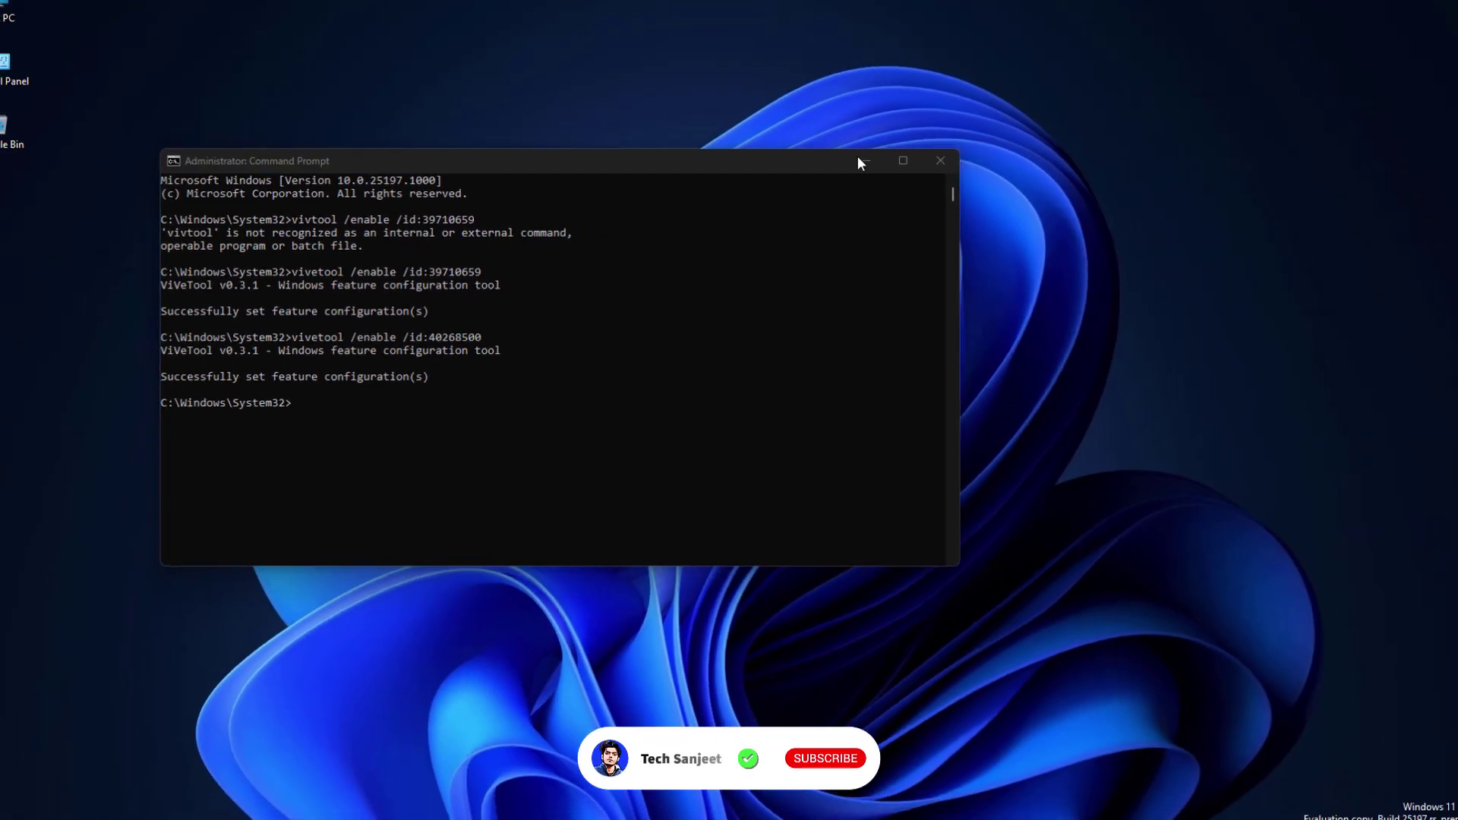
Step: Reapply the Windows Spotlight theme and set 'Choose your mode' to Dark on the Colours page
left_click(1007, 139)
key("super+i")
left_click(358, 318)
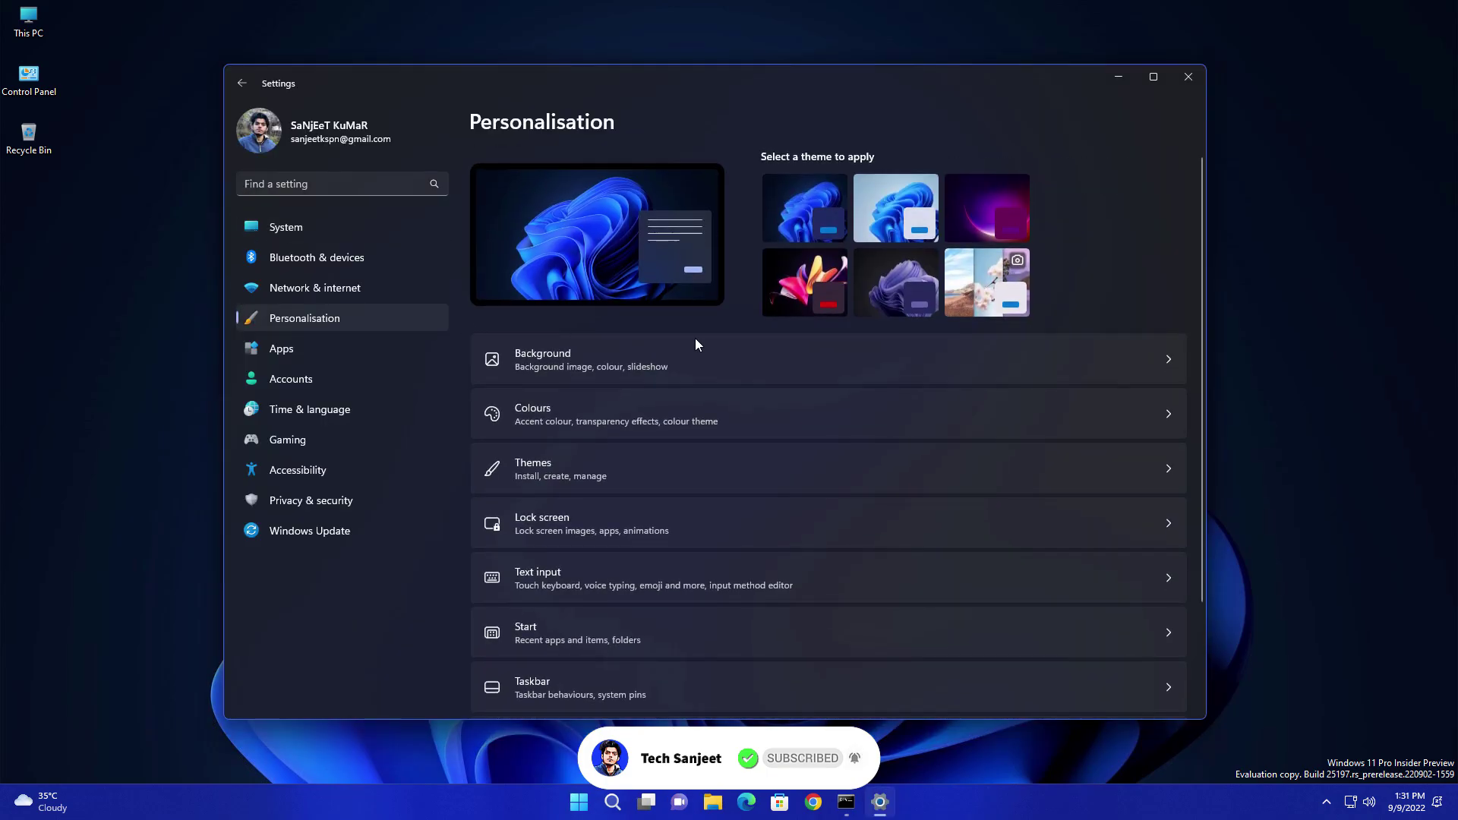
left_click(996, 291)
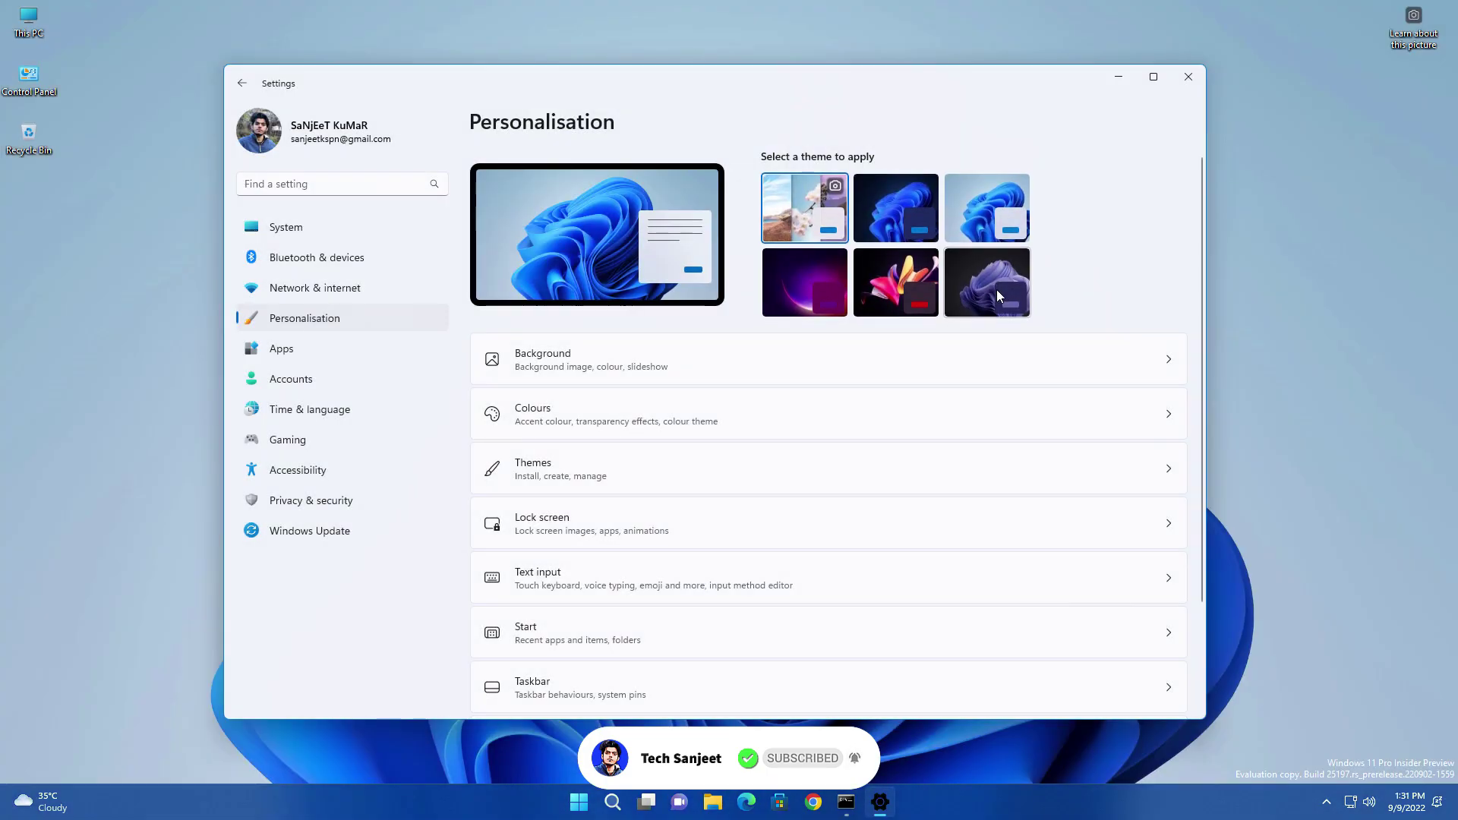
left_click(904, 414)
left_click(1097, 335)
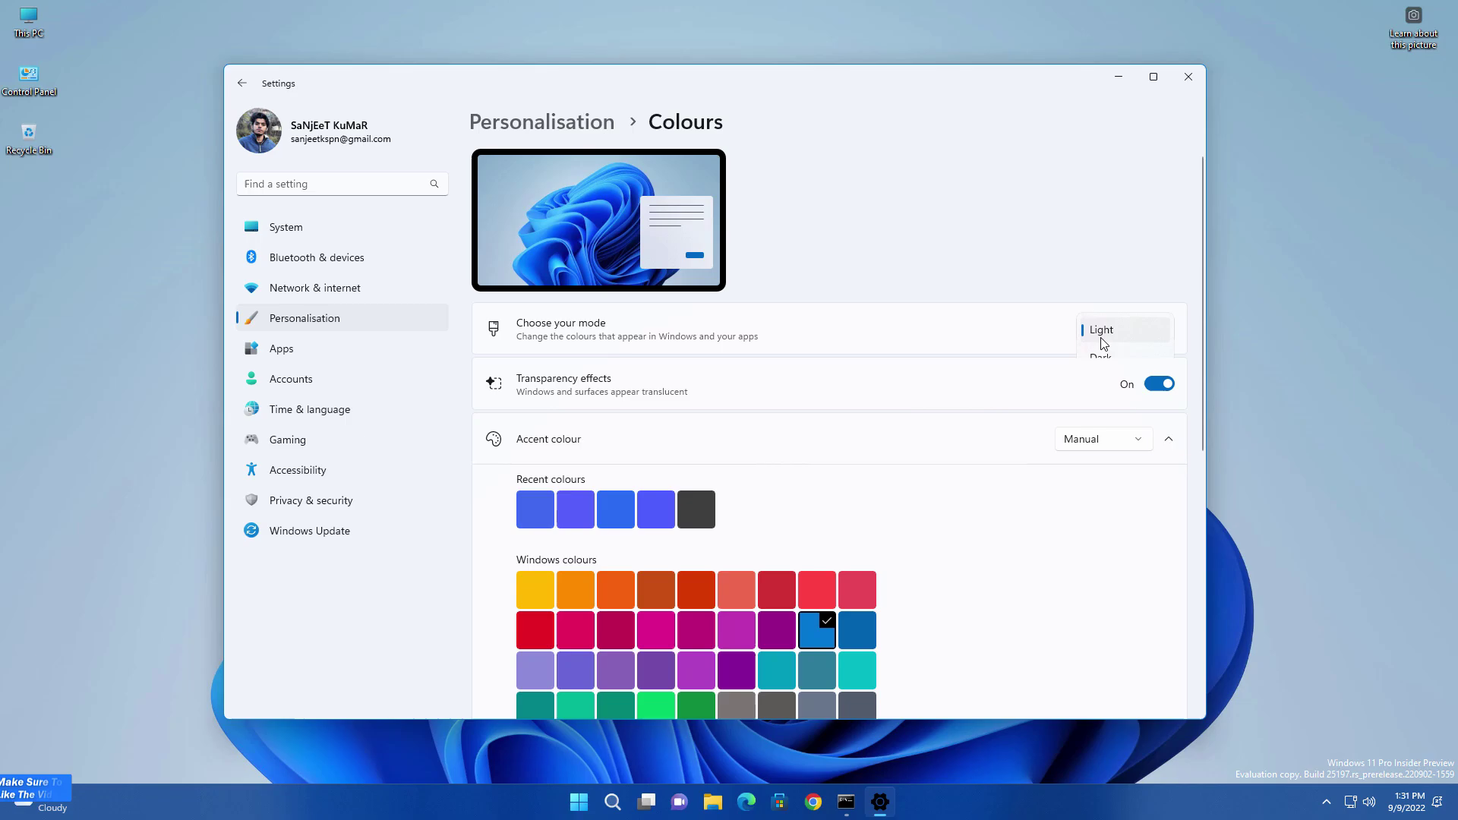
left_click(1106, 360)
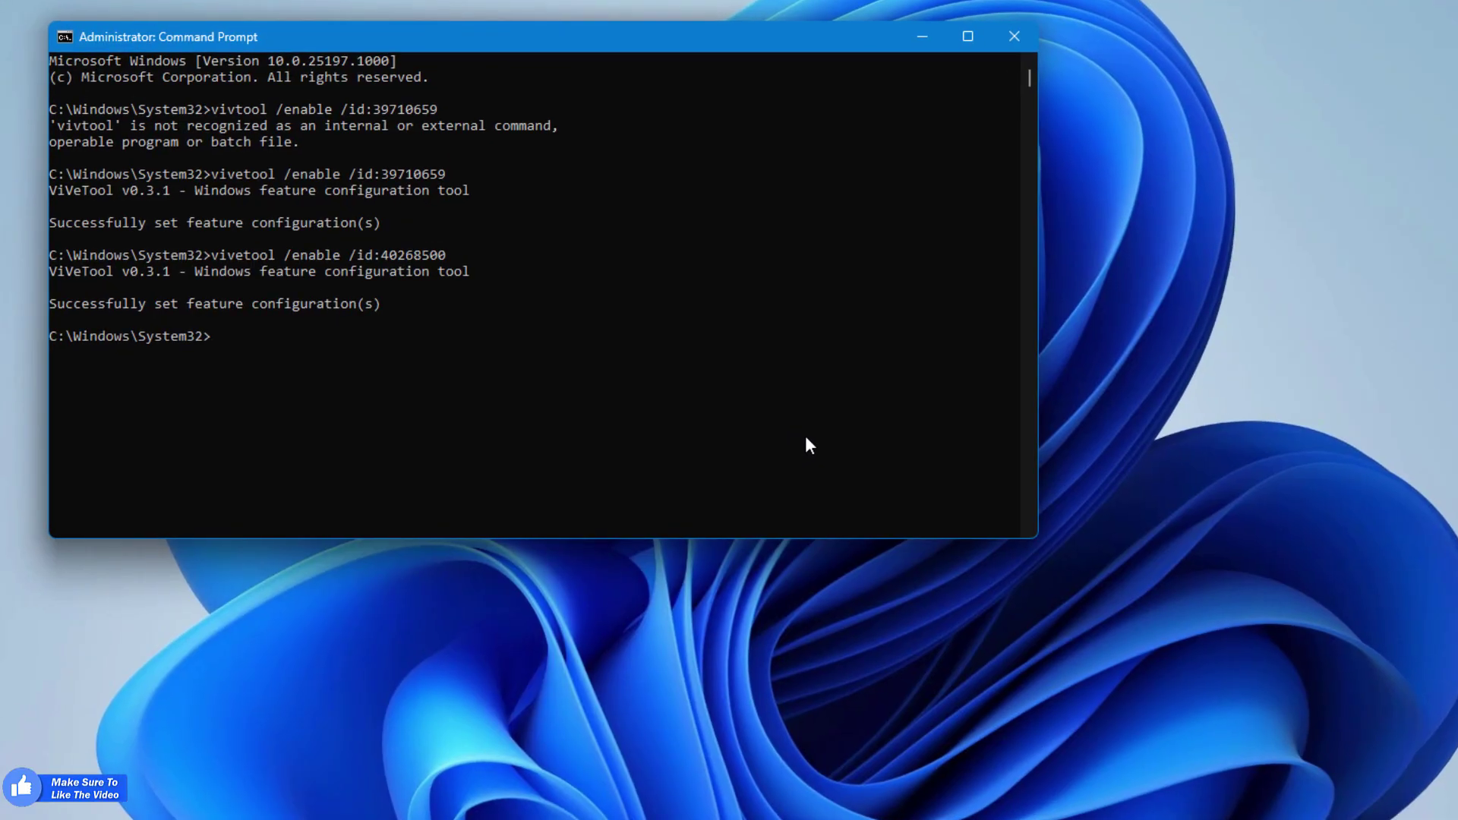
Step: Enable feature 39880030 with vivetool /enable /id:39880030
key("Up")
key("BackSpace")
key("BackSpace")
key("BackSpace")
key("BackSpace")
key("BackSpace")
key("BackSpace")
key("BackSpace")
key("BackSpace")
type("39")
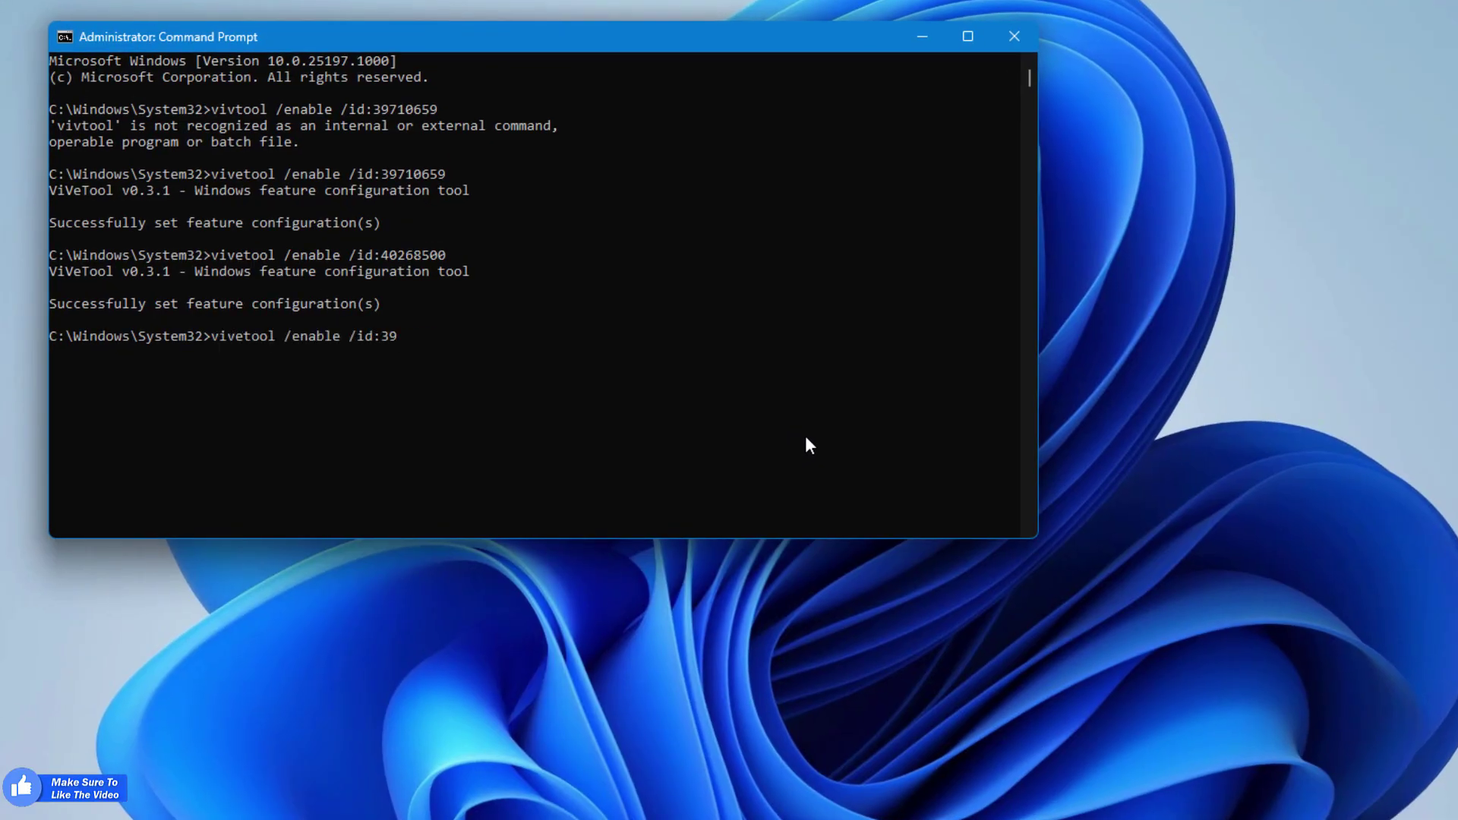
type("880030")
key("Return")
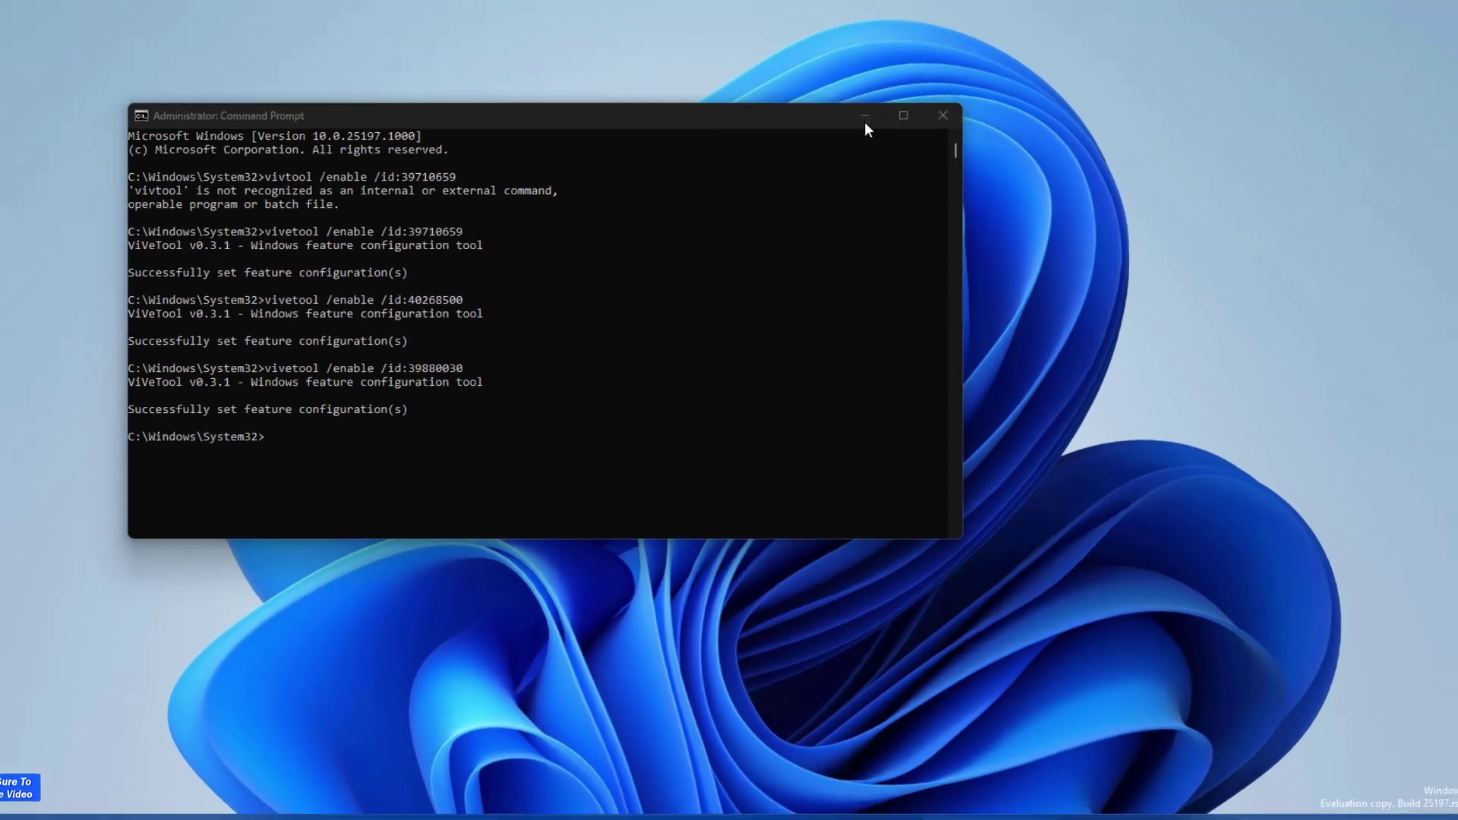
Step: In the picture details panel, try Dark Bloom, Light Bloom, Windows Flow and Pink Bloom wallpapers
left_click(922, 37)
left_click(1411, 38)
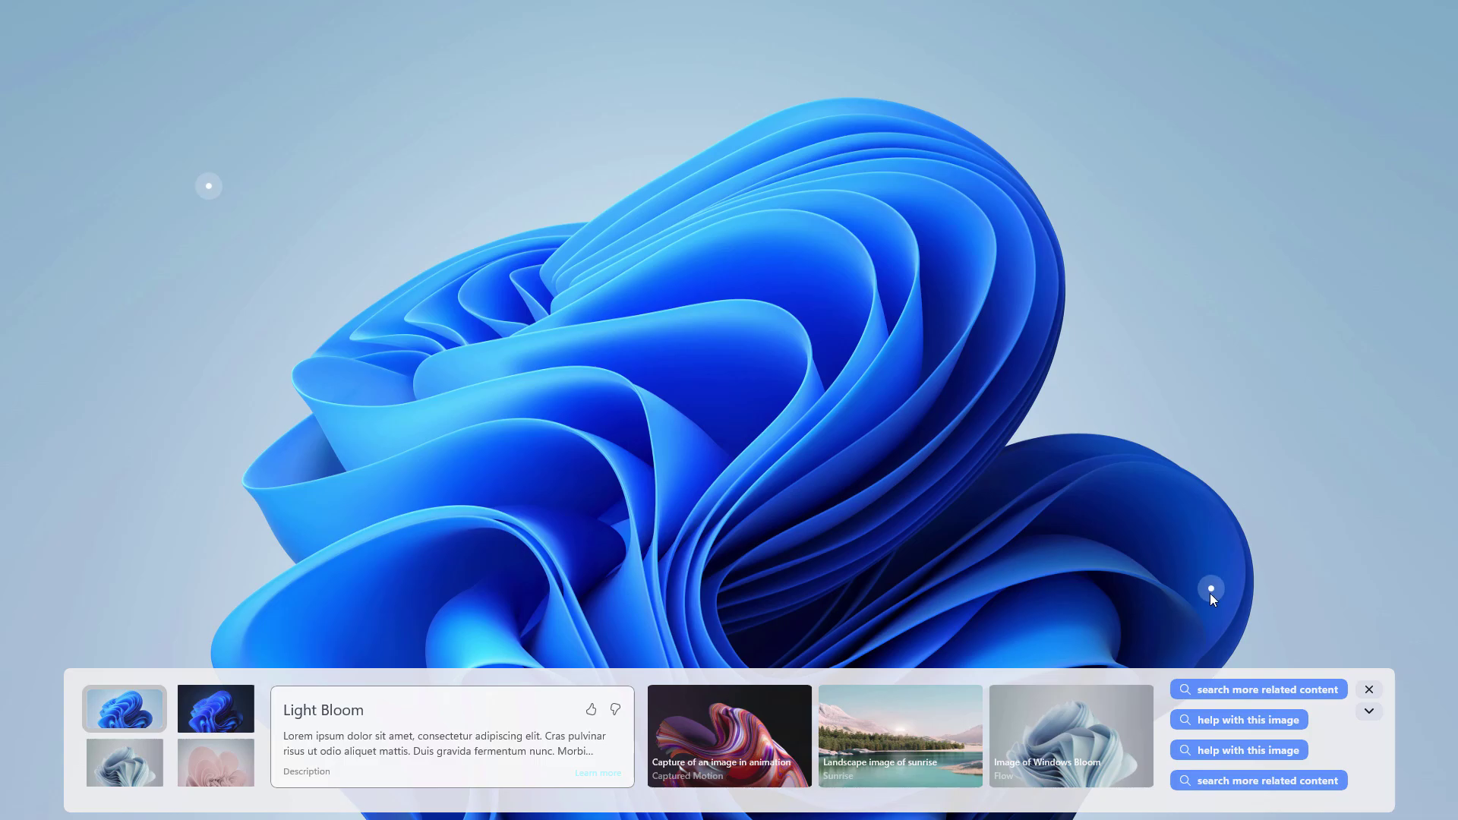
left_click(214, 710)
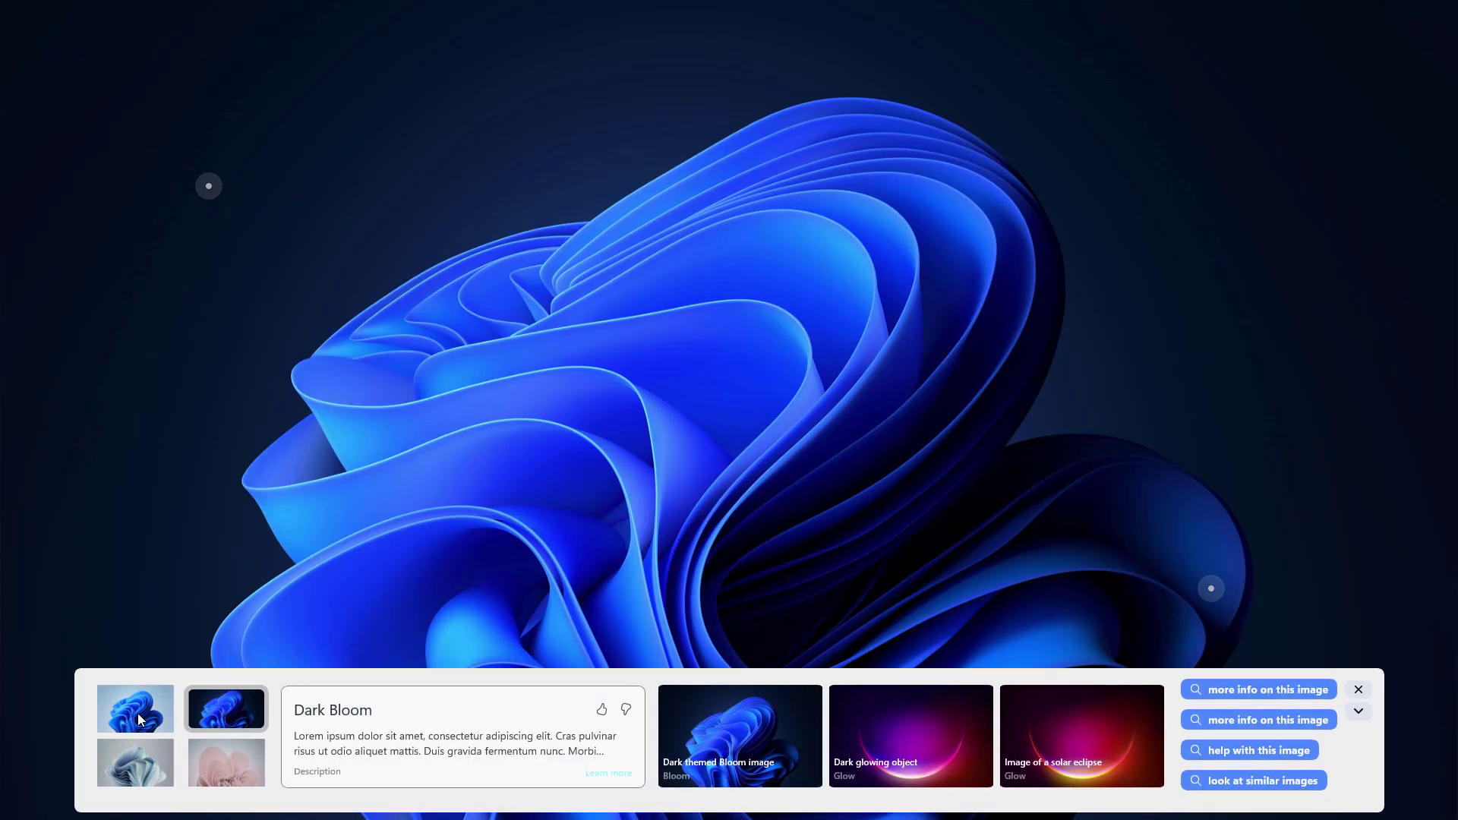
left_click(138, 712)
left_click(143, 773)
left_click(218, 766)
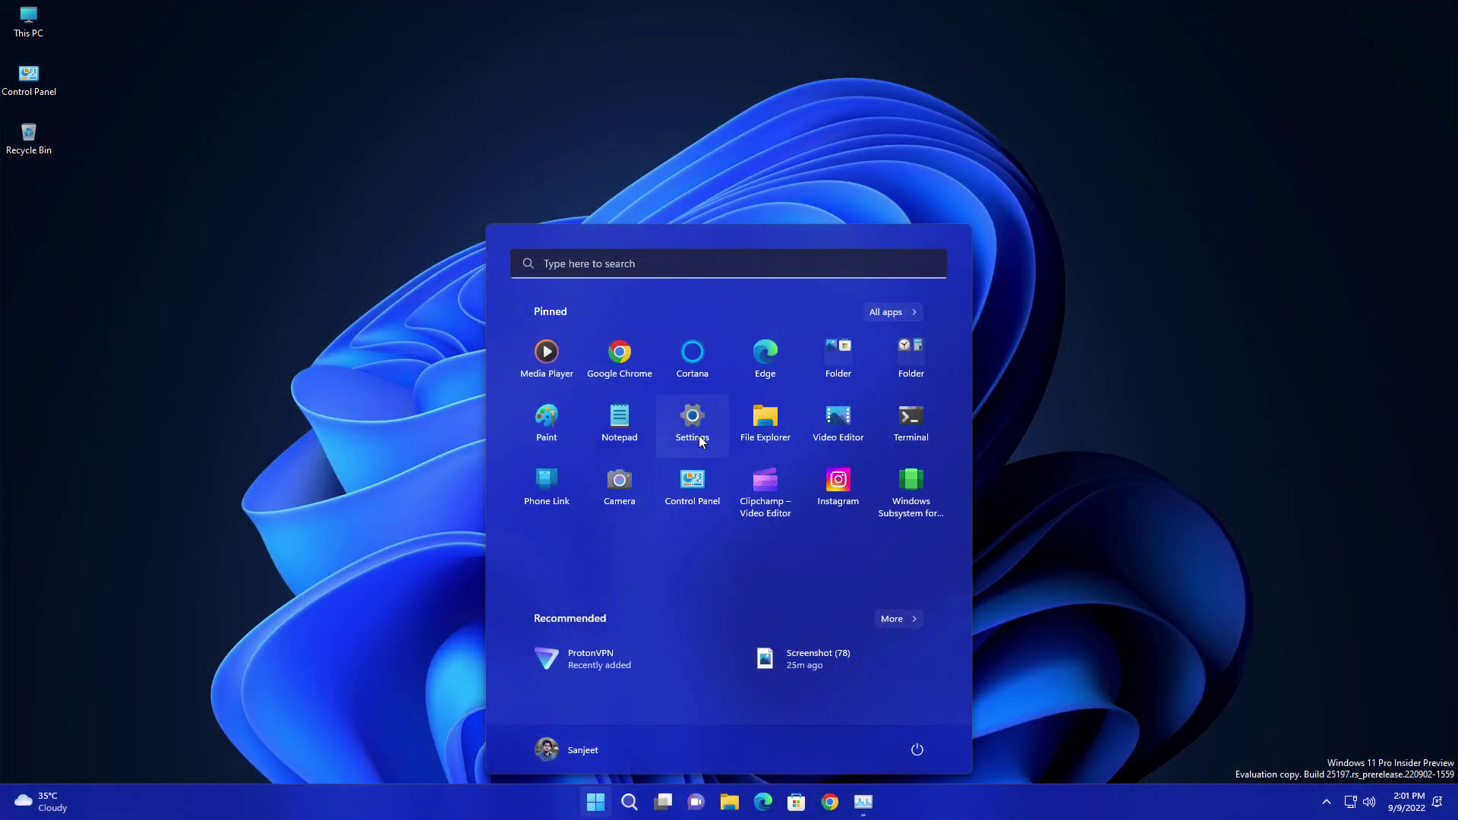
Step: Browse the System, Accounts, Time & language and Gaming pages in Settings, then close it
left_click(699, 435)
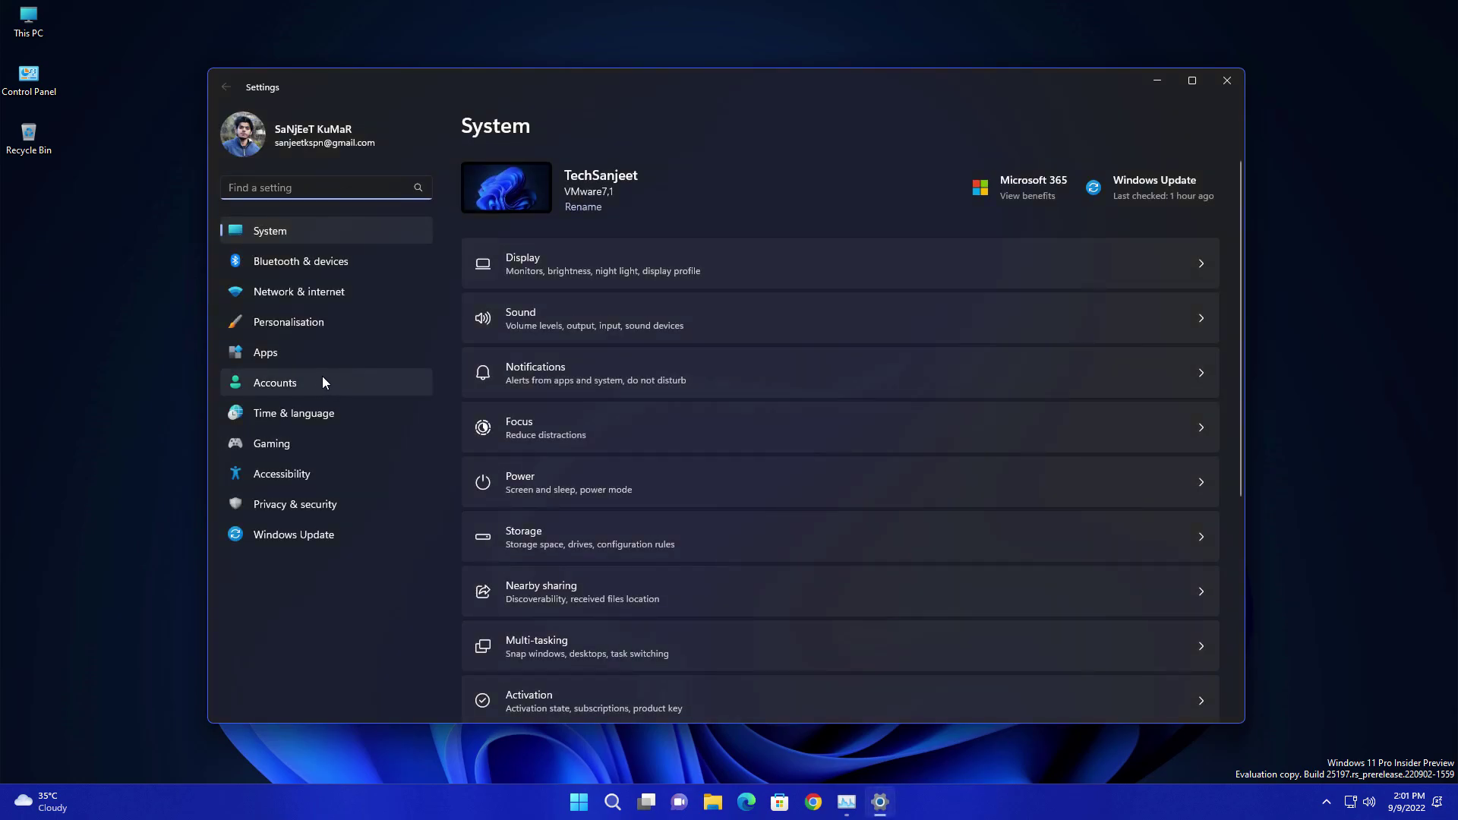
left_click(289, 238)
left_click(273, 384)
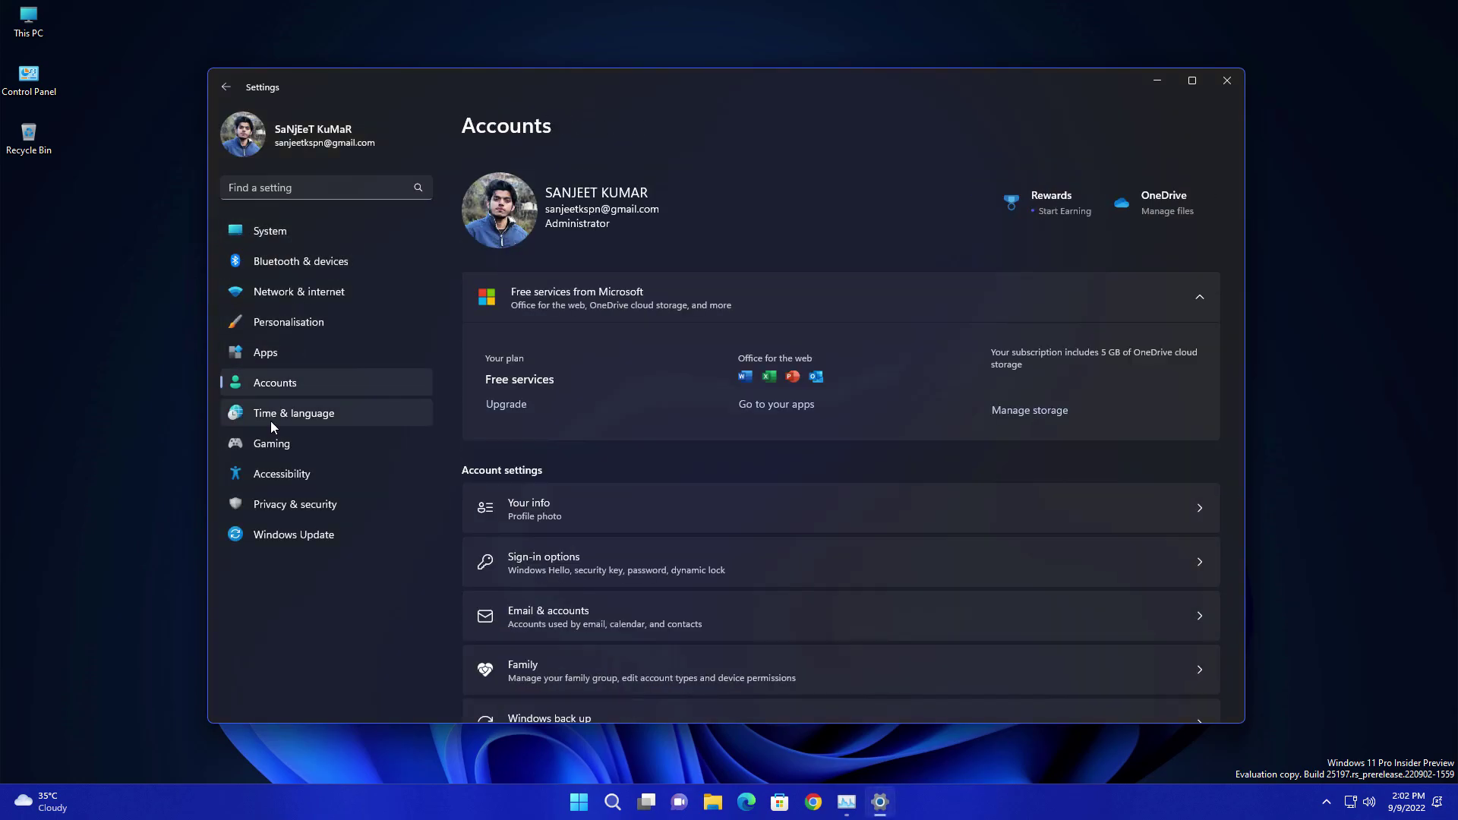
left_click(271, 422)
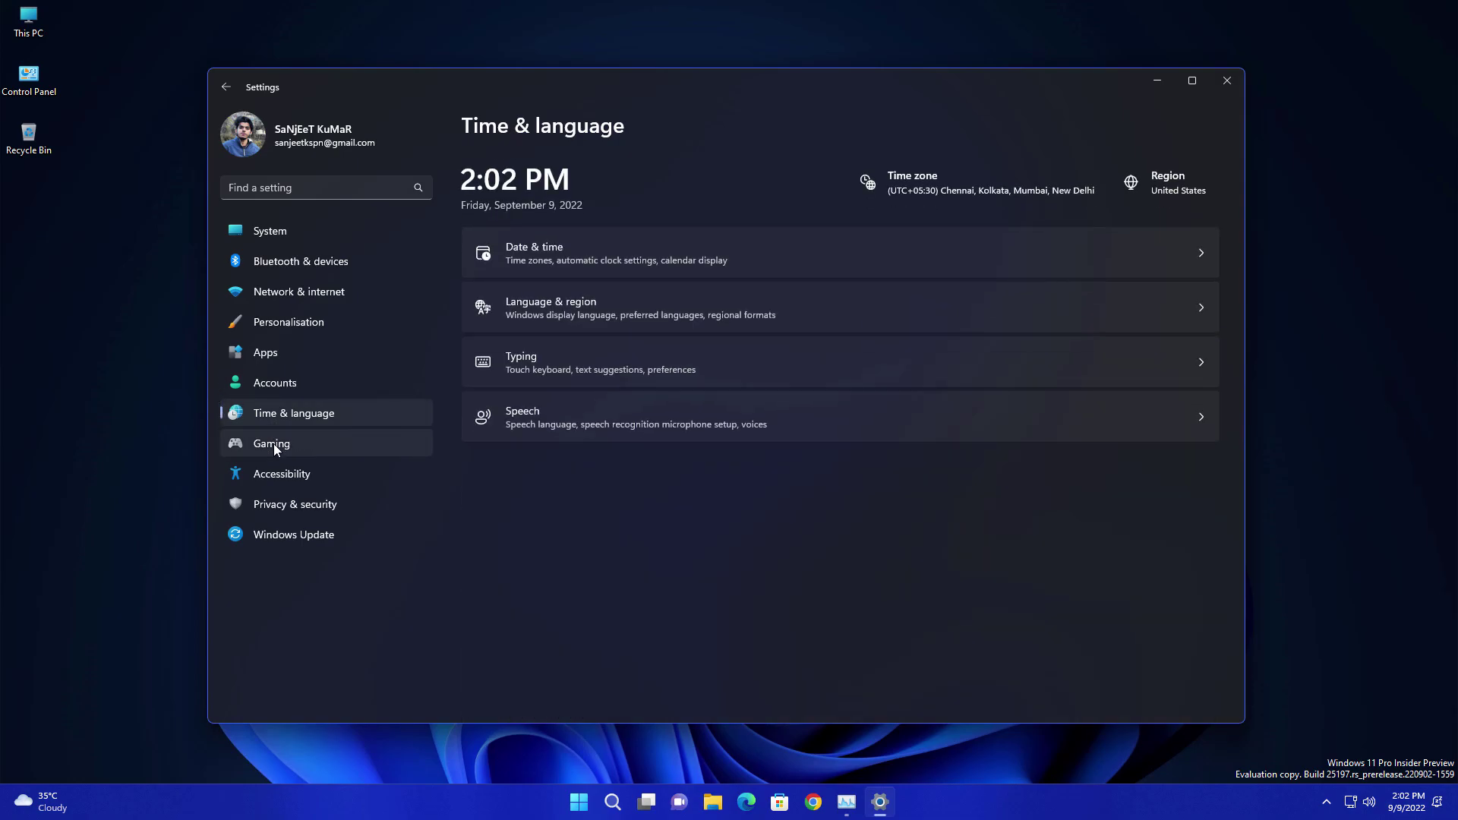
left_click(273, 443)
key("alt+F4")
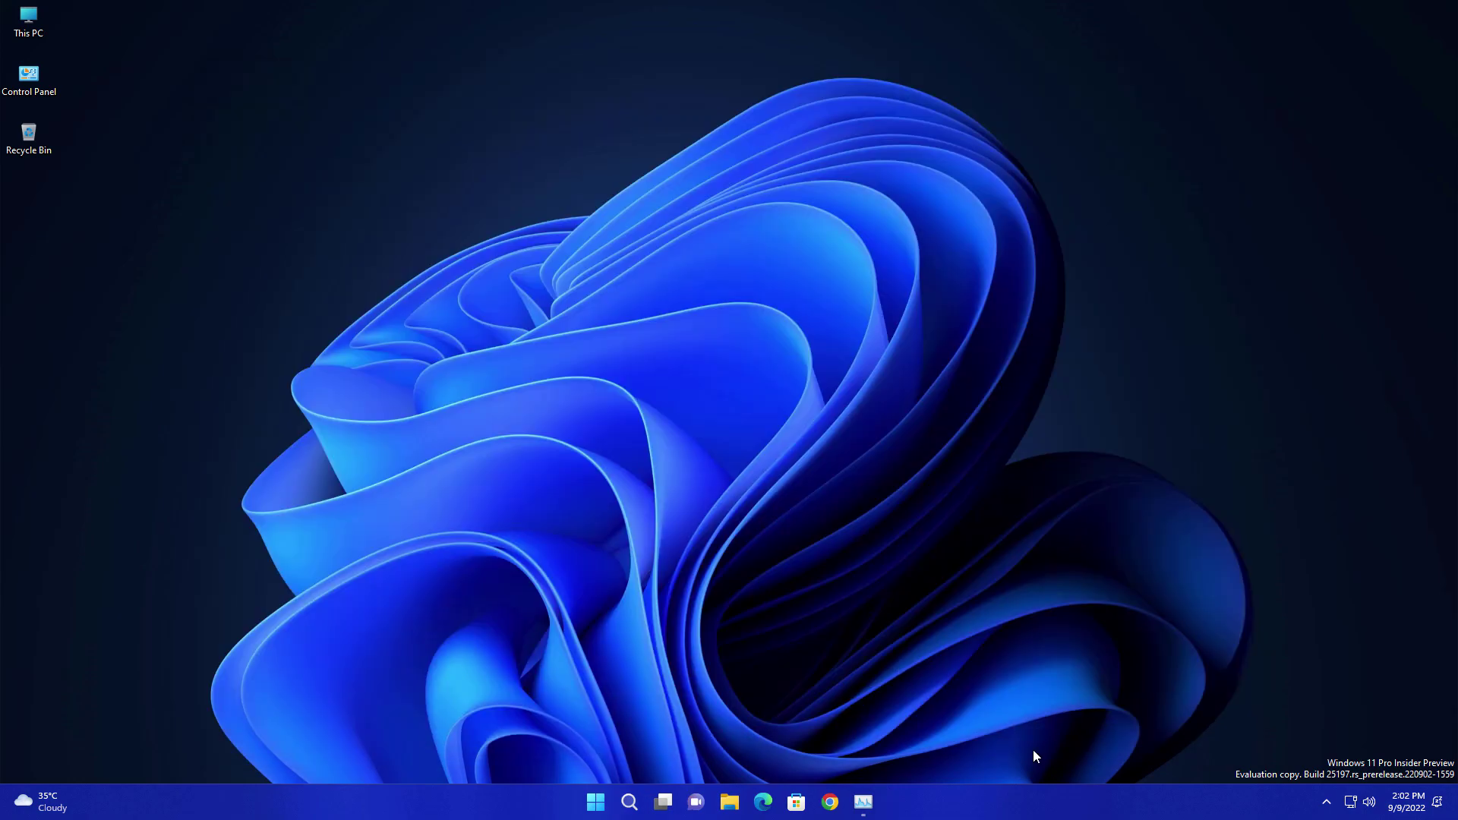
Step: Scroll the build 25197 Insider Blog post down to the Tablet-optimized taskbar section and its screenshots
left_click(1325, 802)
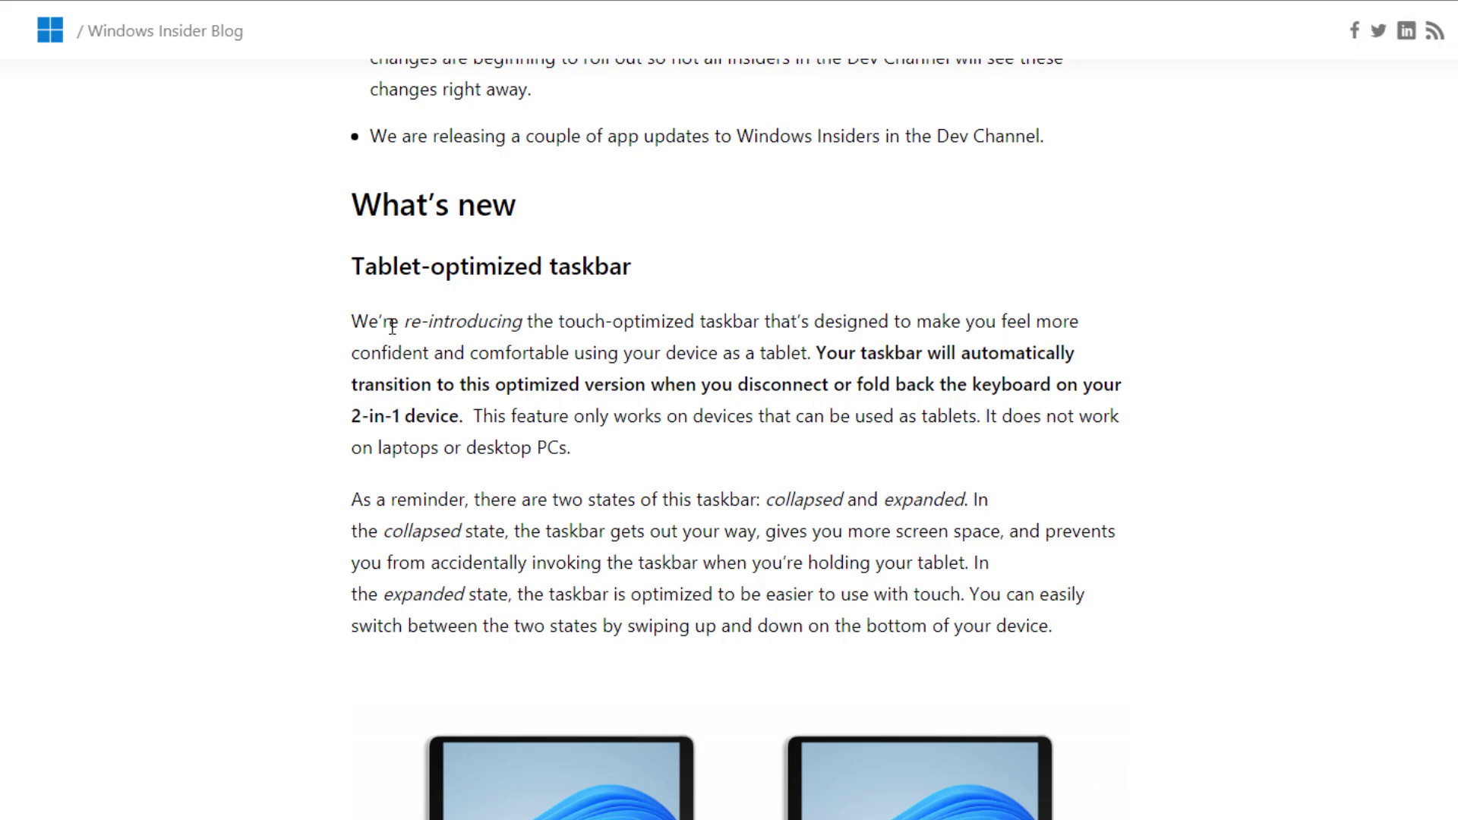
scroll(432, 242, "down", 3)
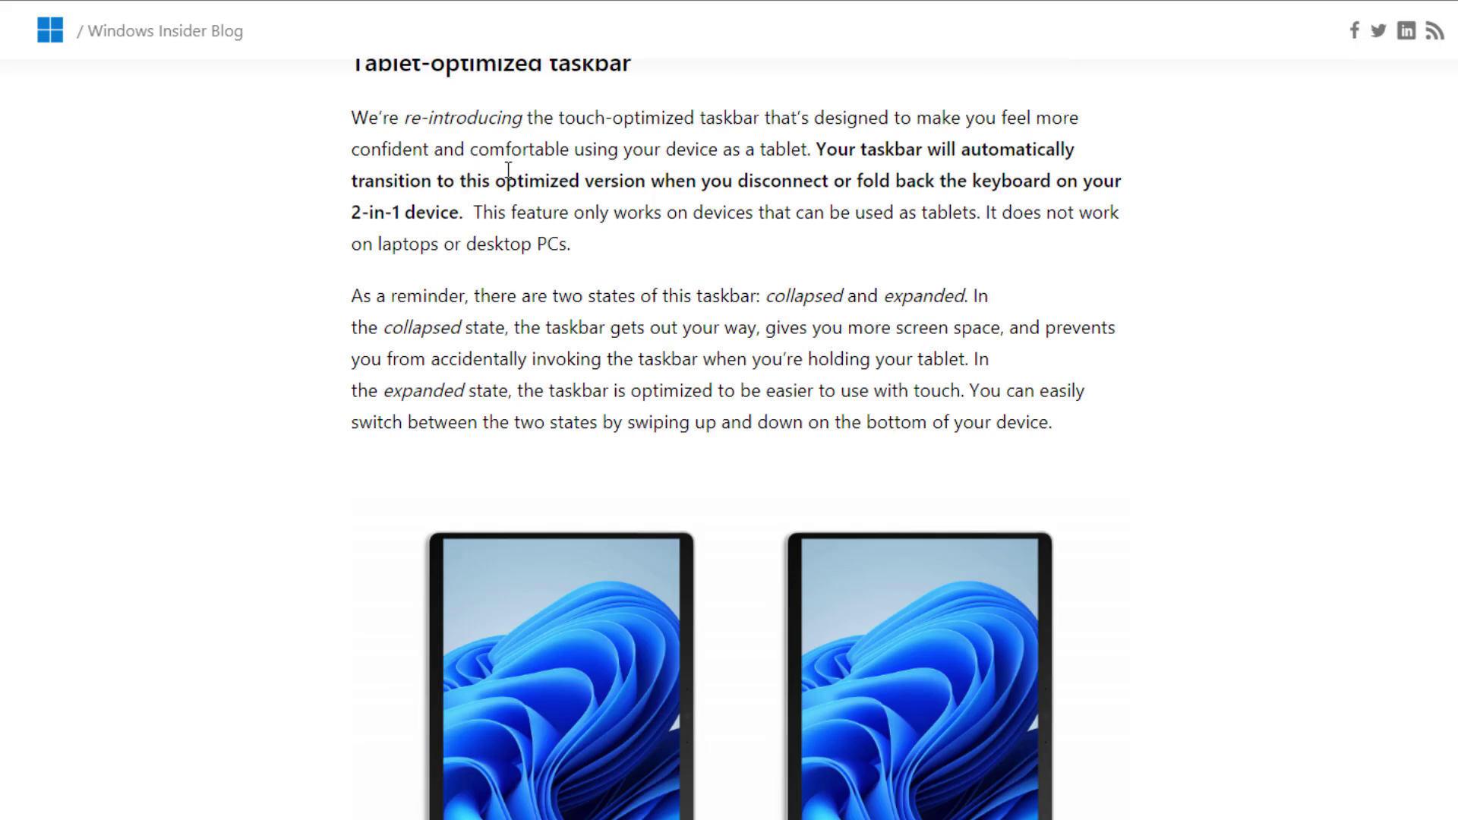
scroll(563, 218, "down", 2)
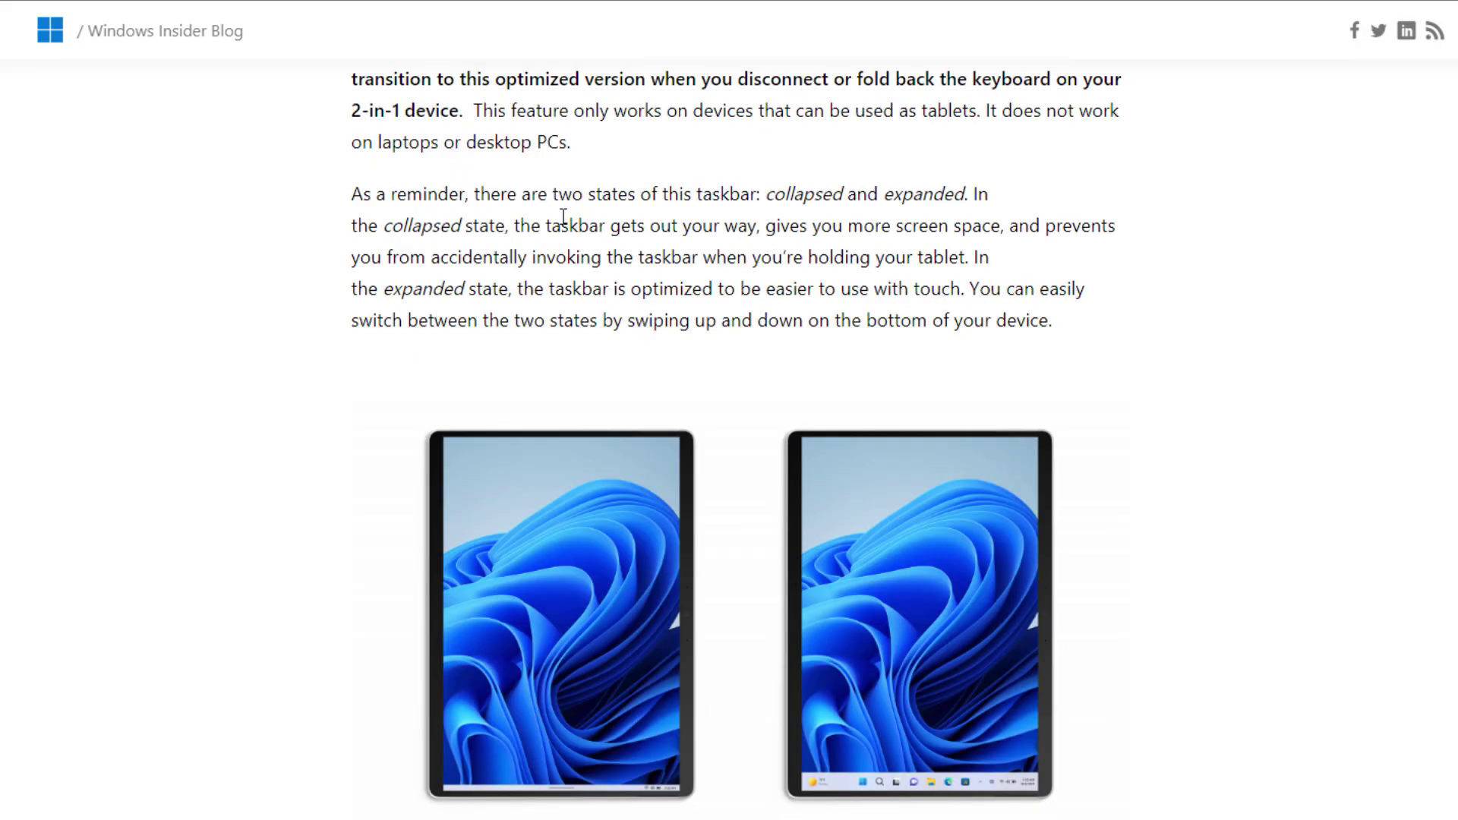
scroll(564, 218, "down", 3)
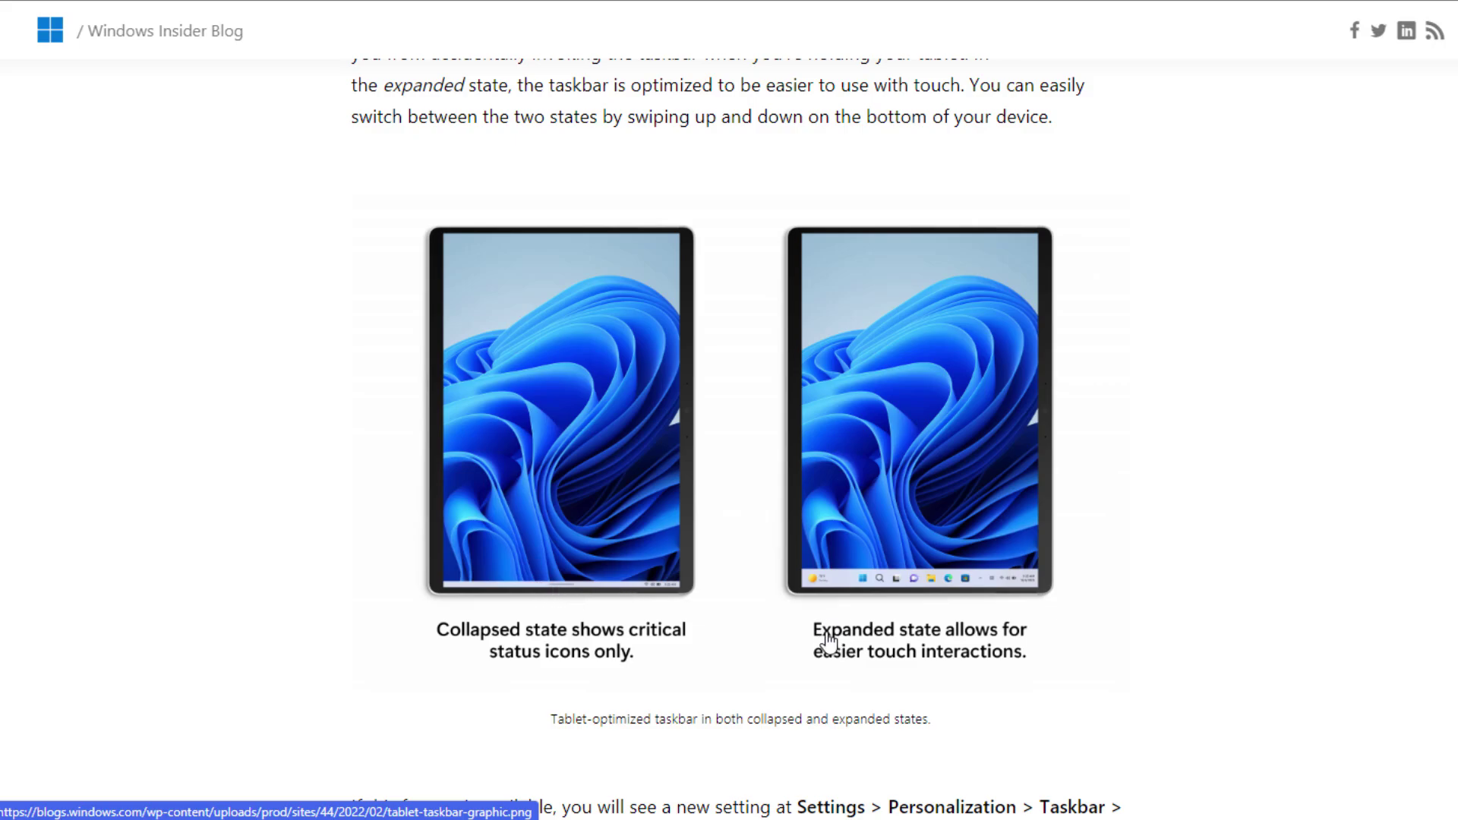
scroll(931, 618, "down", 3)
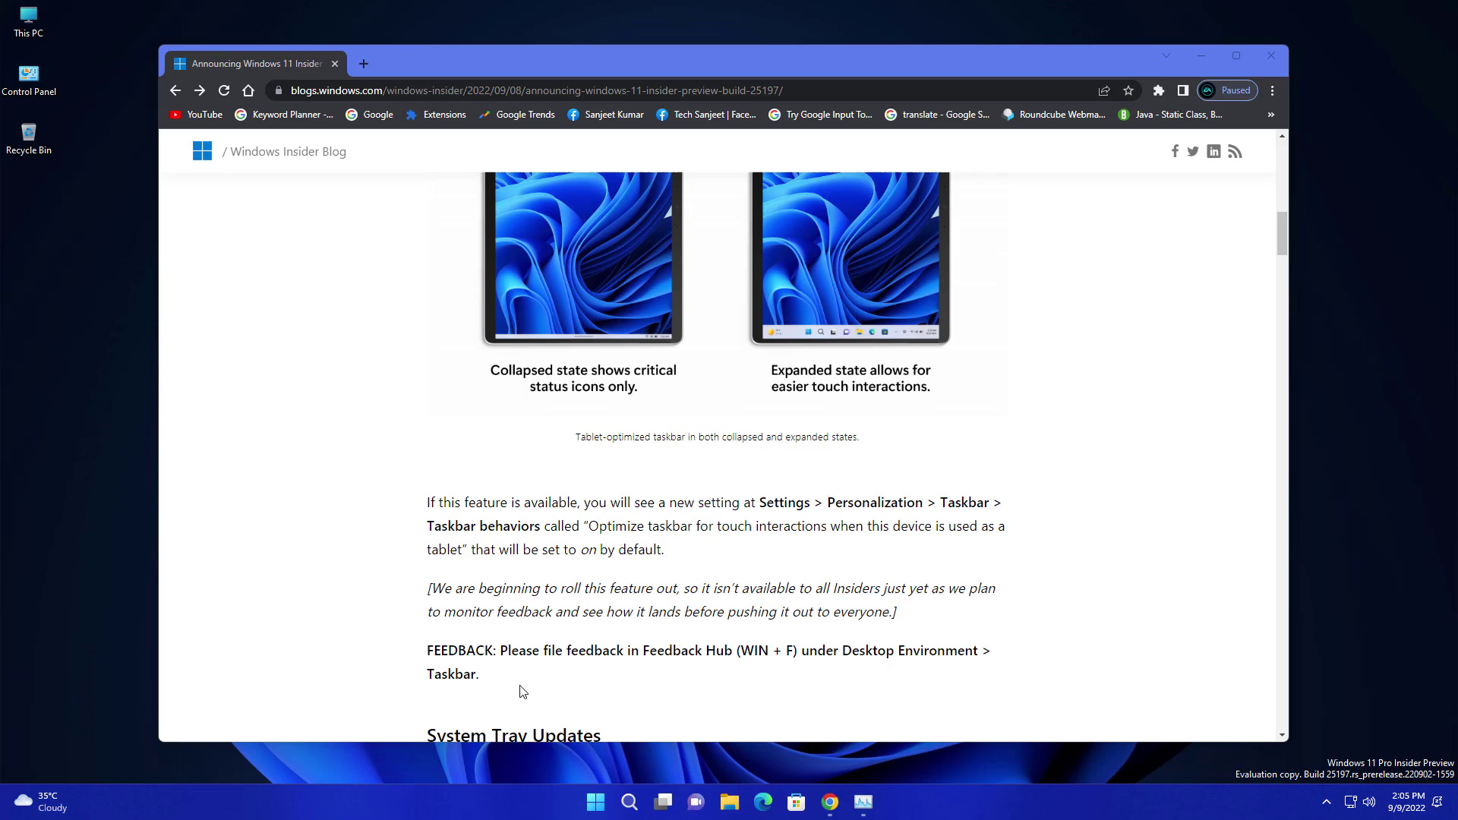
Step: Expand Taskbar behaviours in Taskbar settings to show the tablet touch-optimisation option, then minimise Settings
right_click(450, 813)
left_click(528, 769)
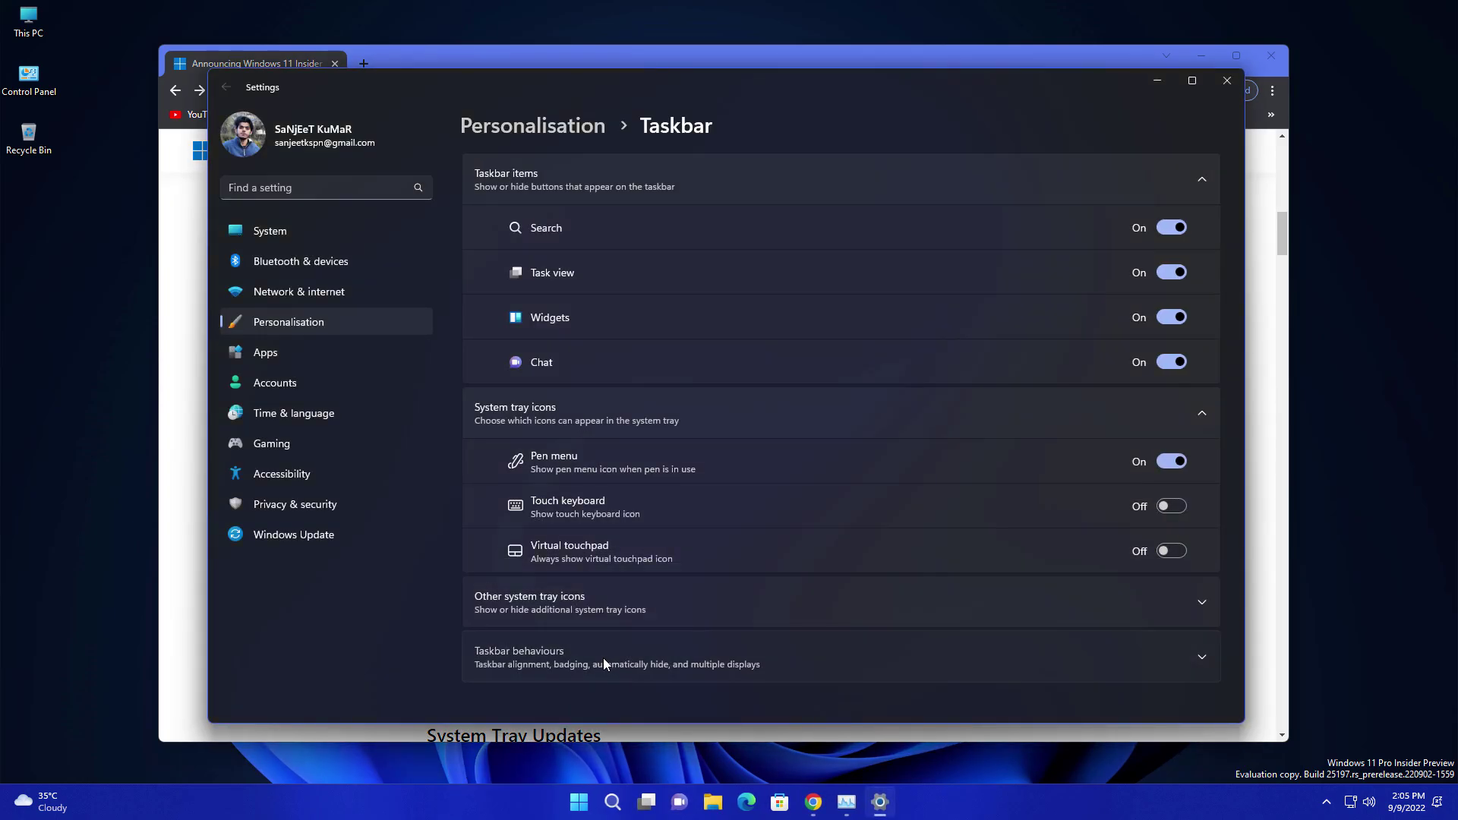
left_click(603, 658)
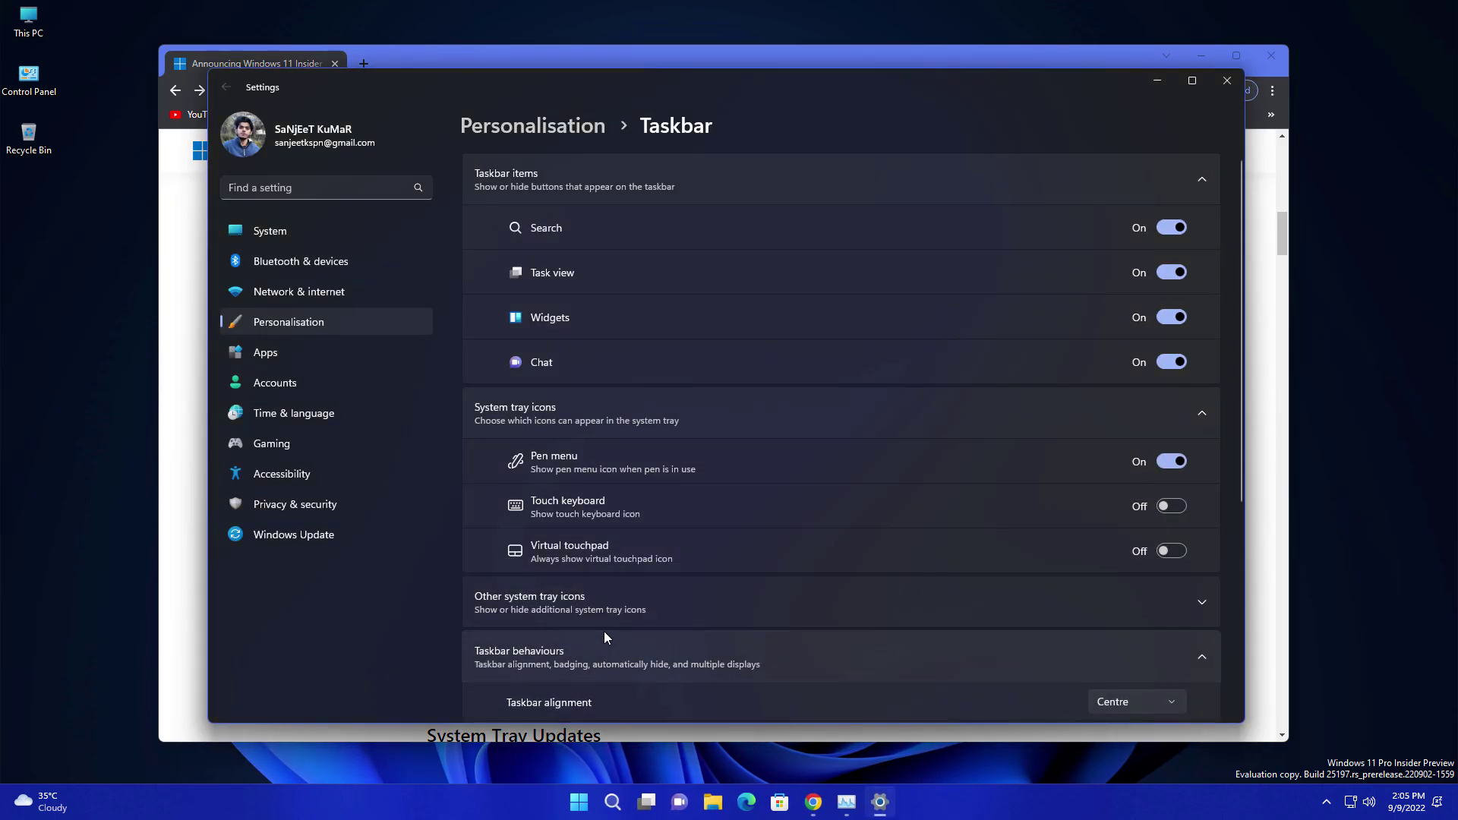
scroll(604, 631, "down", 3)
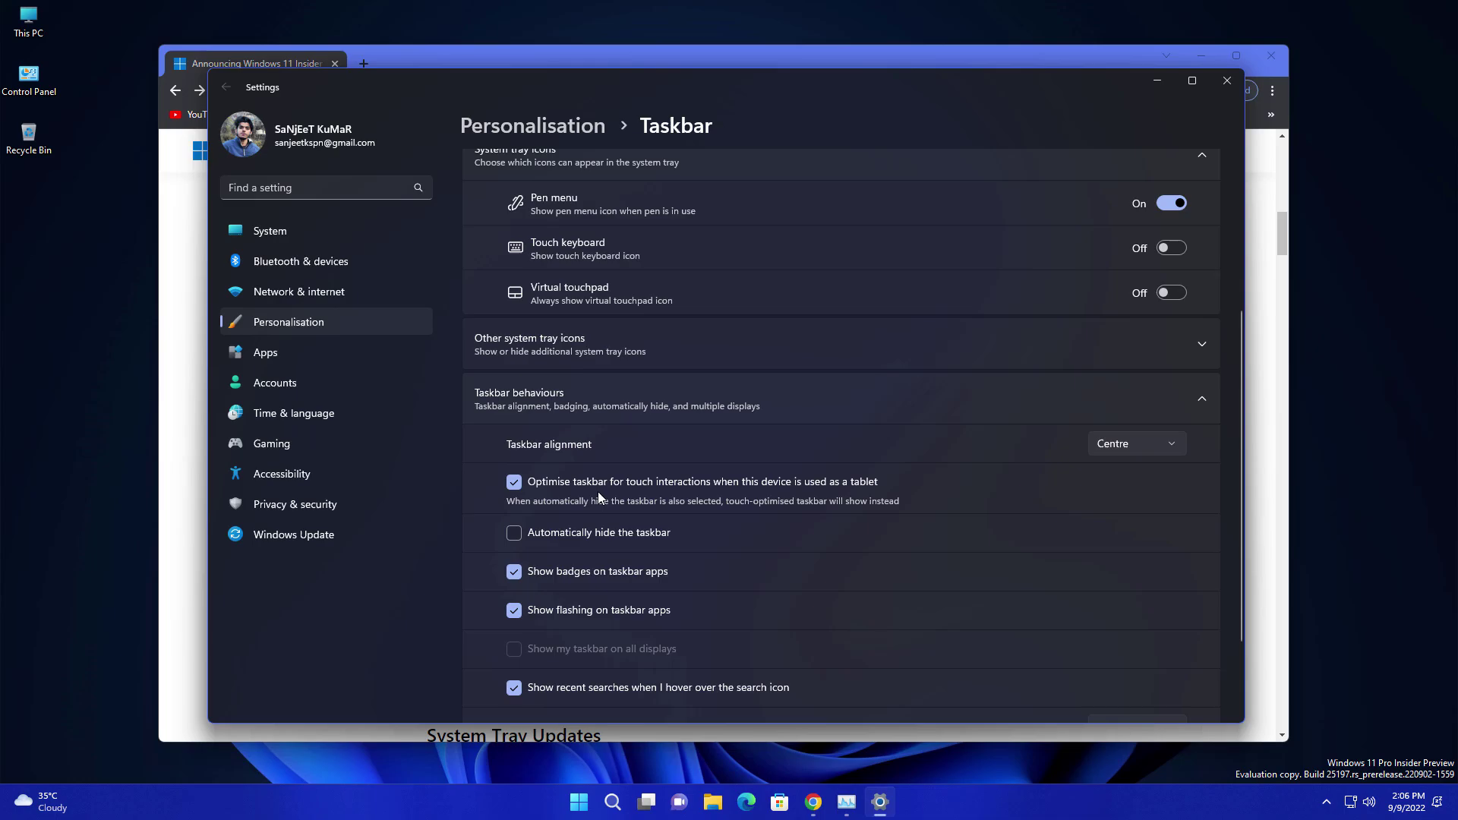
left_click(1157, 81)
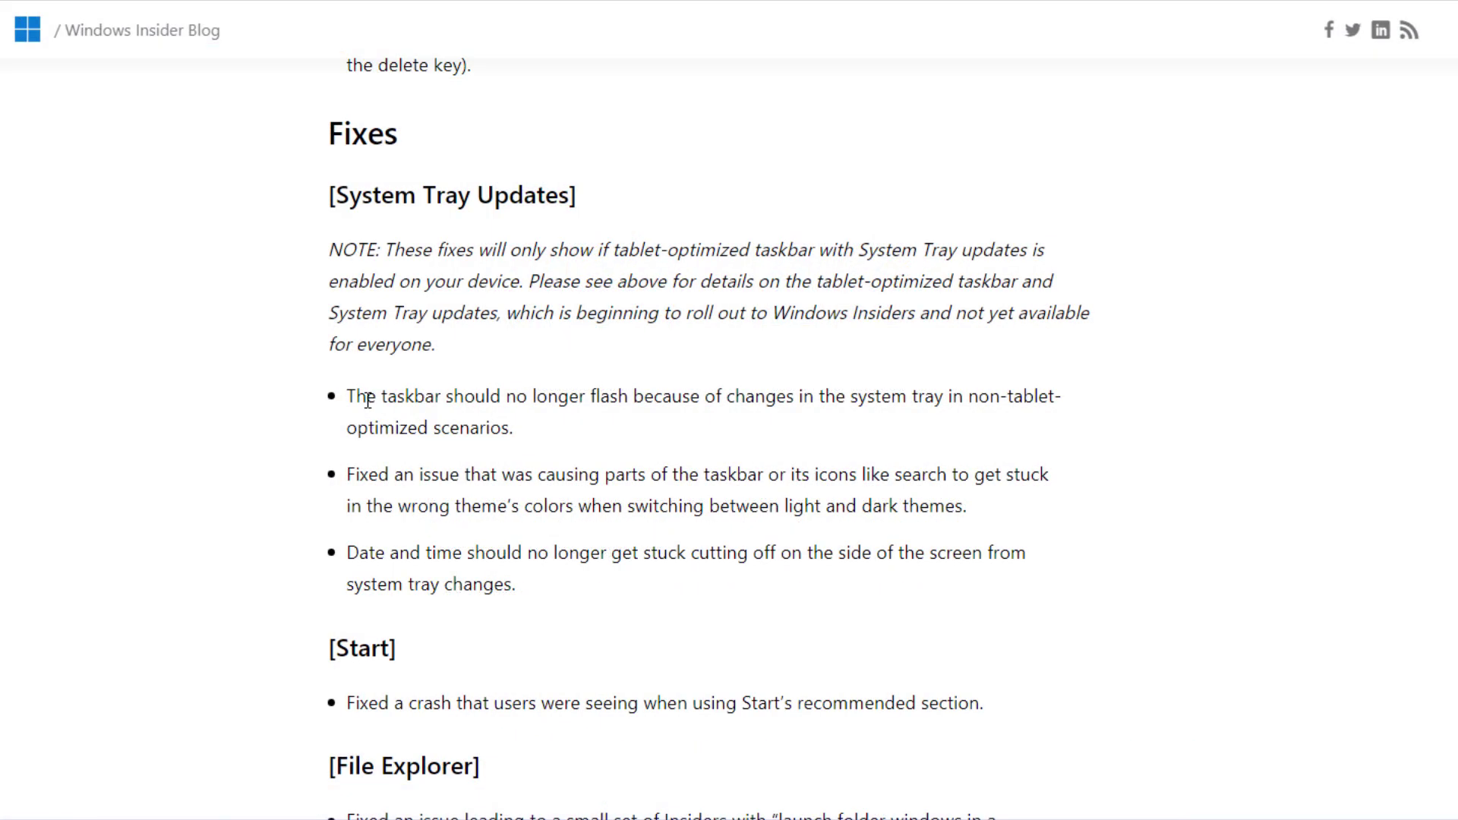
Step: Highlight and read the System Tray fixes, including the theme colours fix, in the blog
left_click_drag(346, 397, 360, 439)
left_click(361, 439)
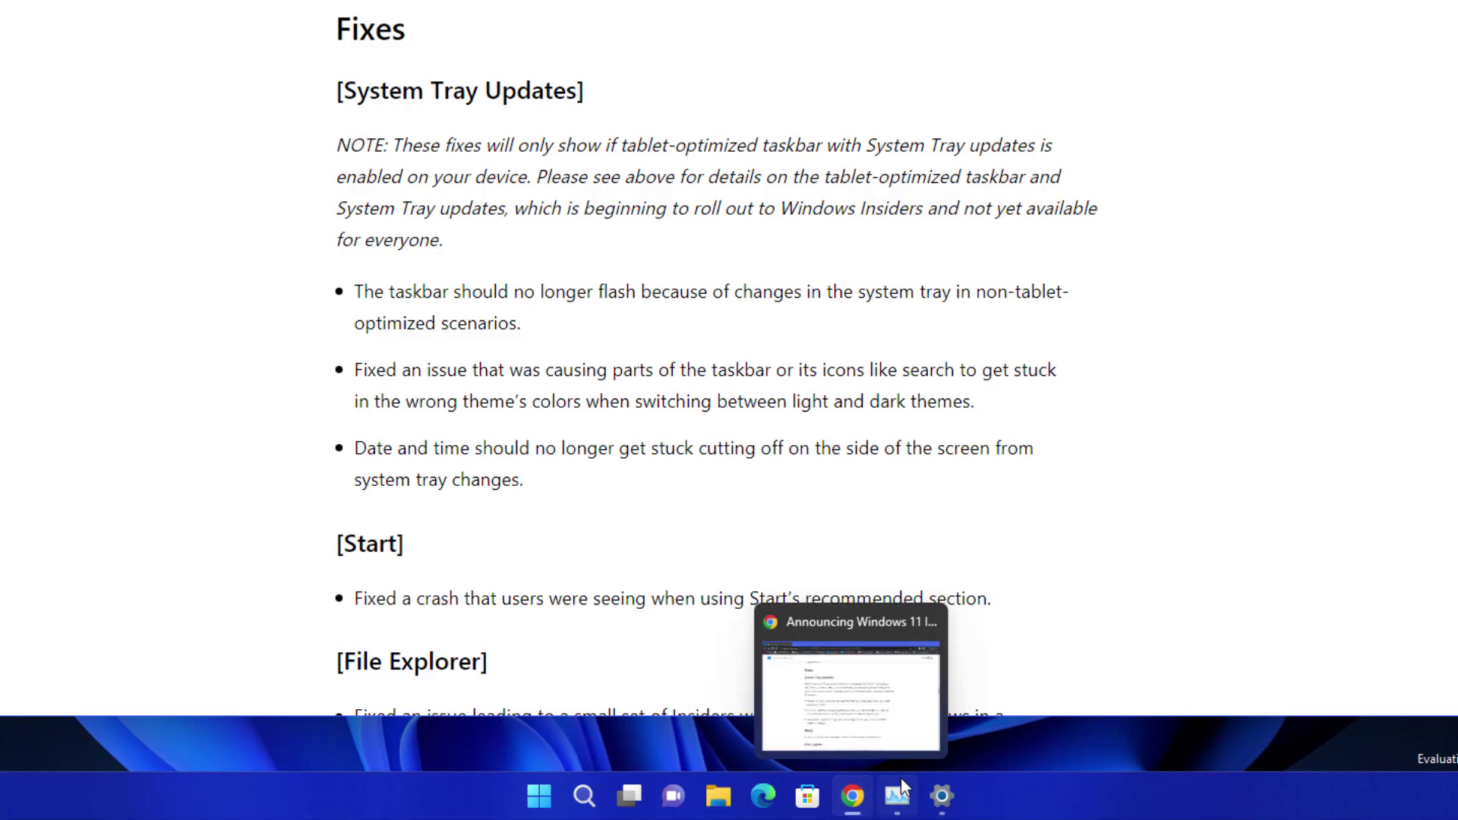
left_click_drag(544, 370, 610, 396)
left_click(618, 395)
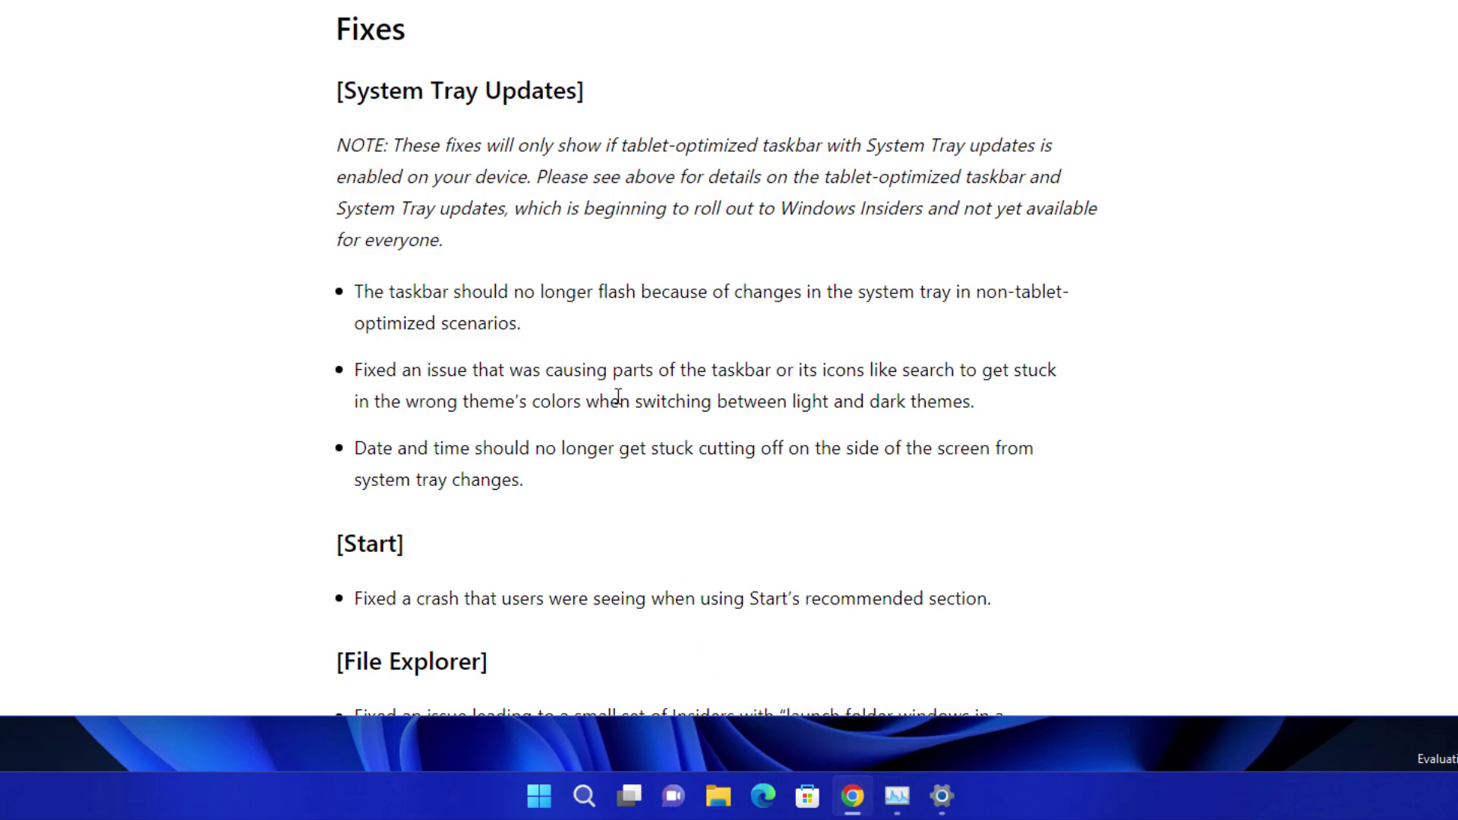
scroll(409, 456, "down", 3)
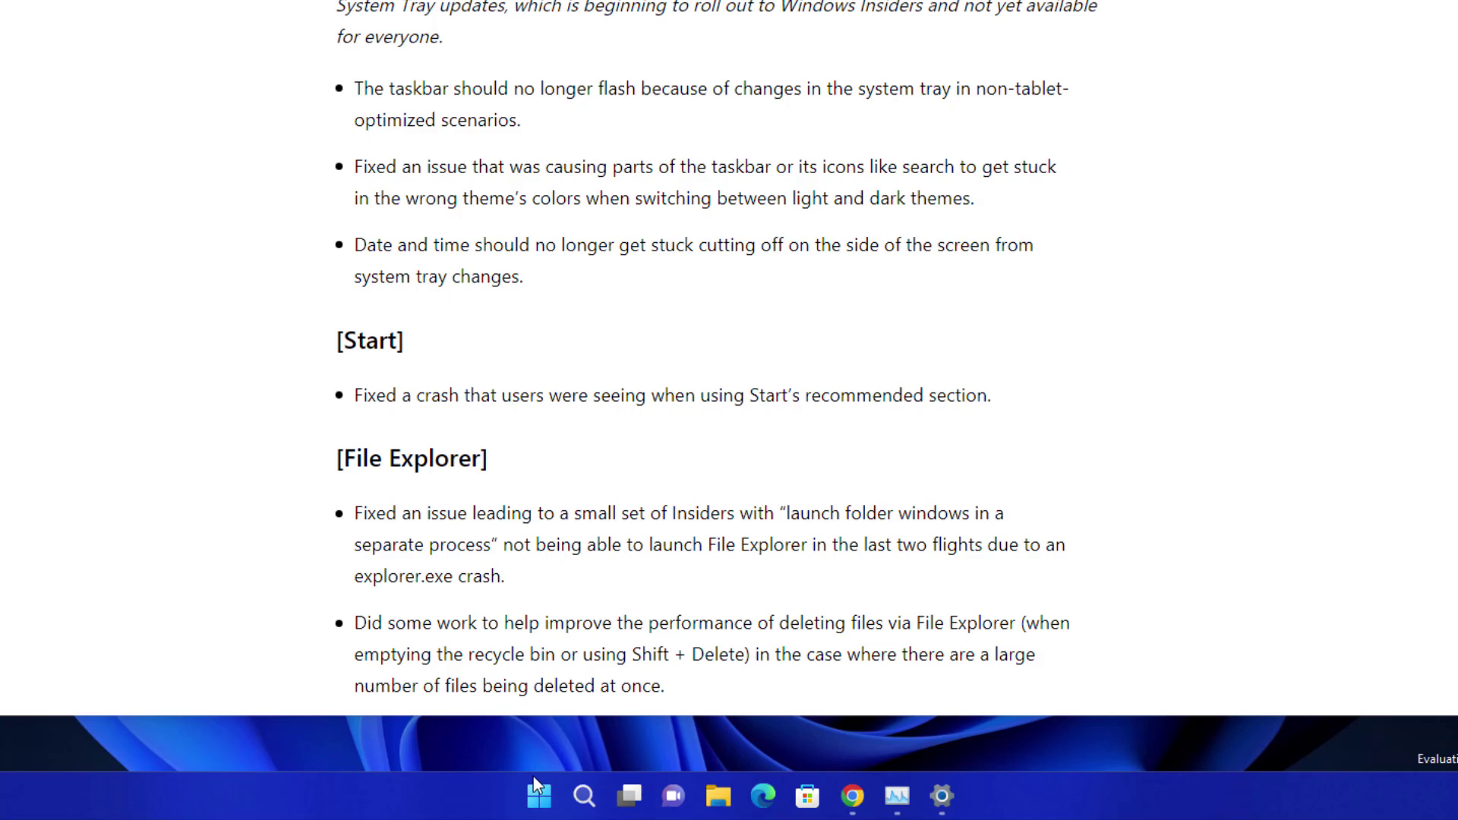
Step: Check the Start menu's expanded Recommended list, then close Start
left_click(539, 794)
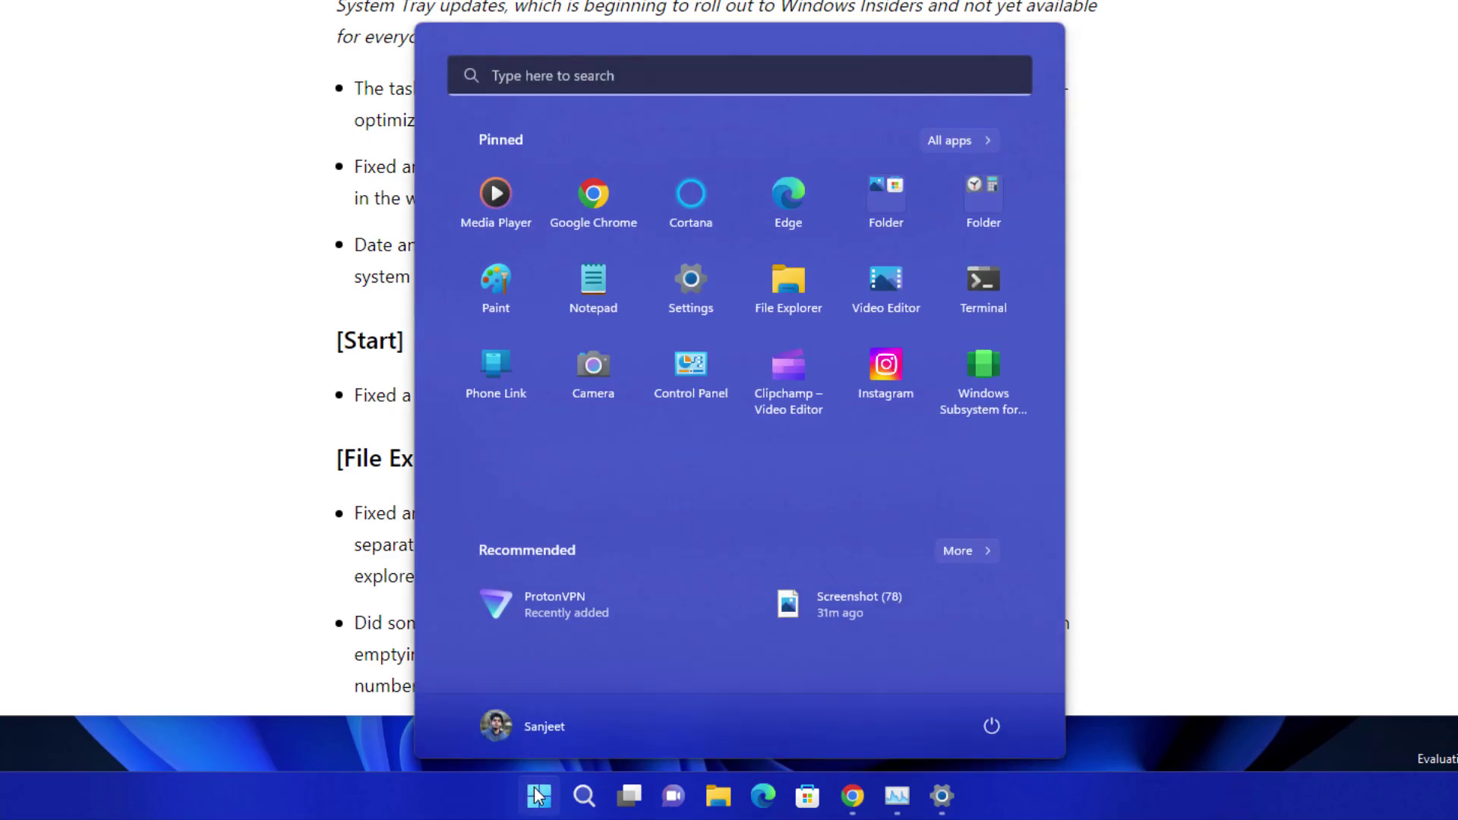
left_click(958, 551)
left_click(384, 416)
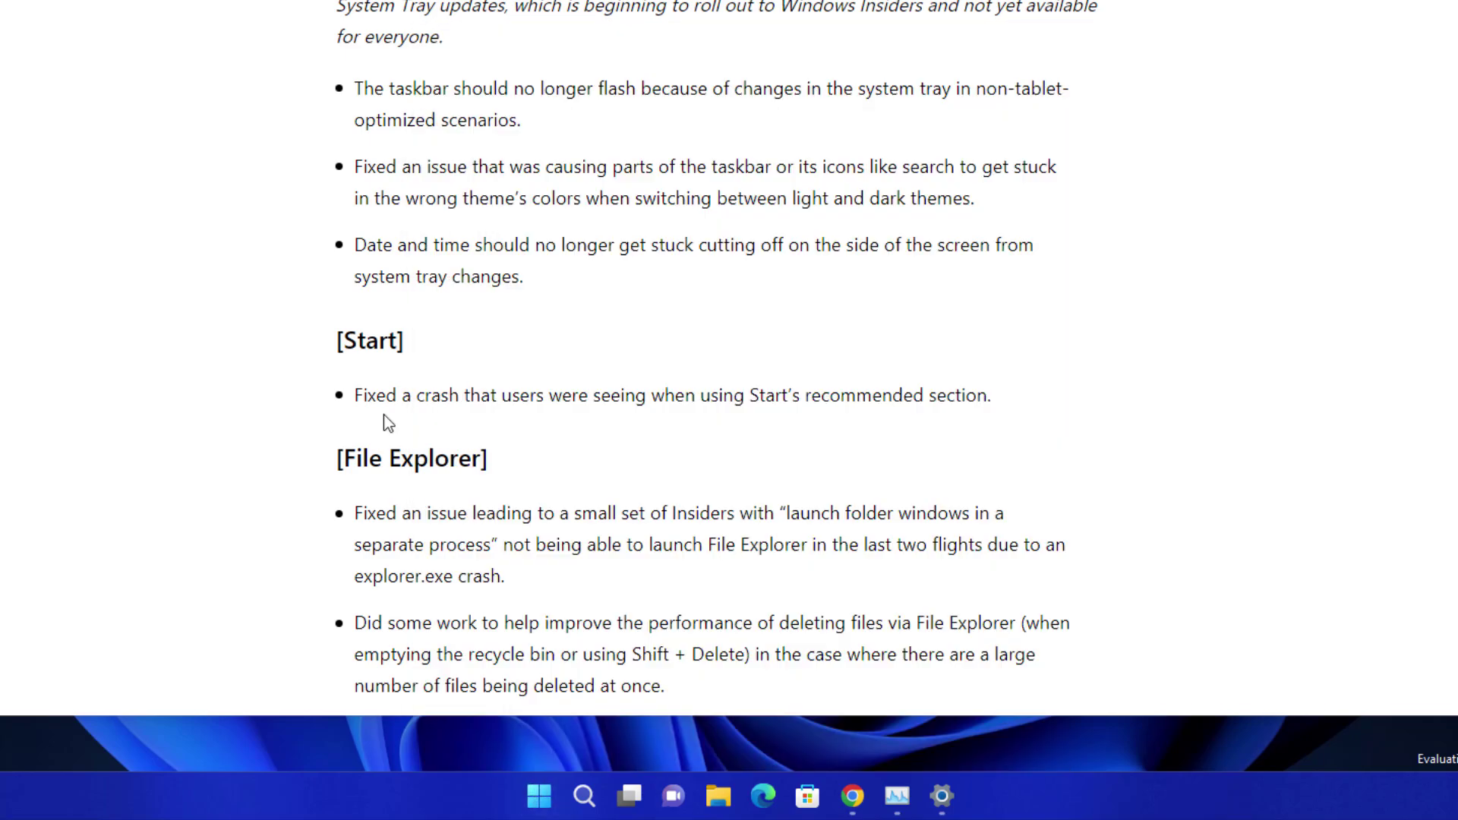
Step: Read further down the fixes, highlighting the explorer.exe crash fix
scroll(346, 479, "down", 2)
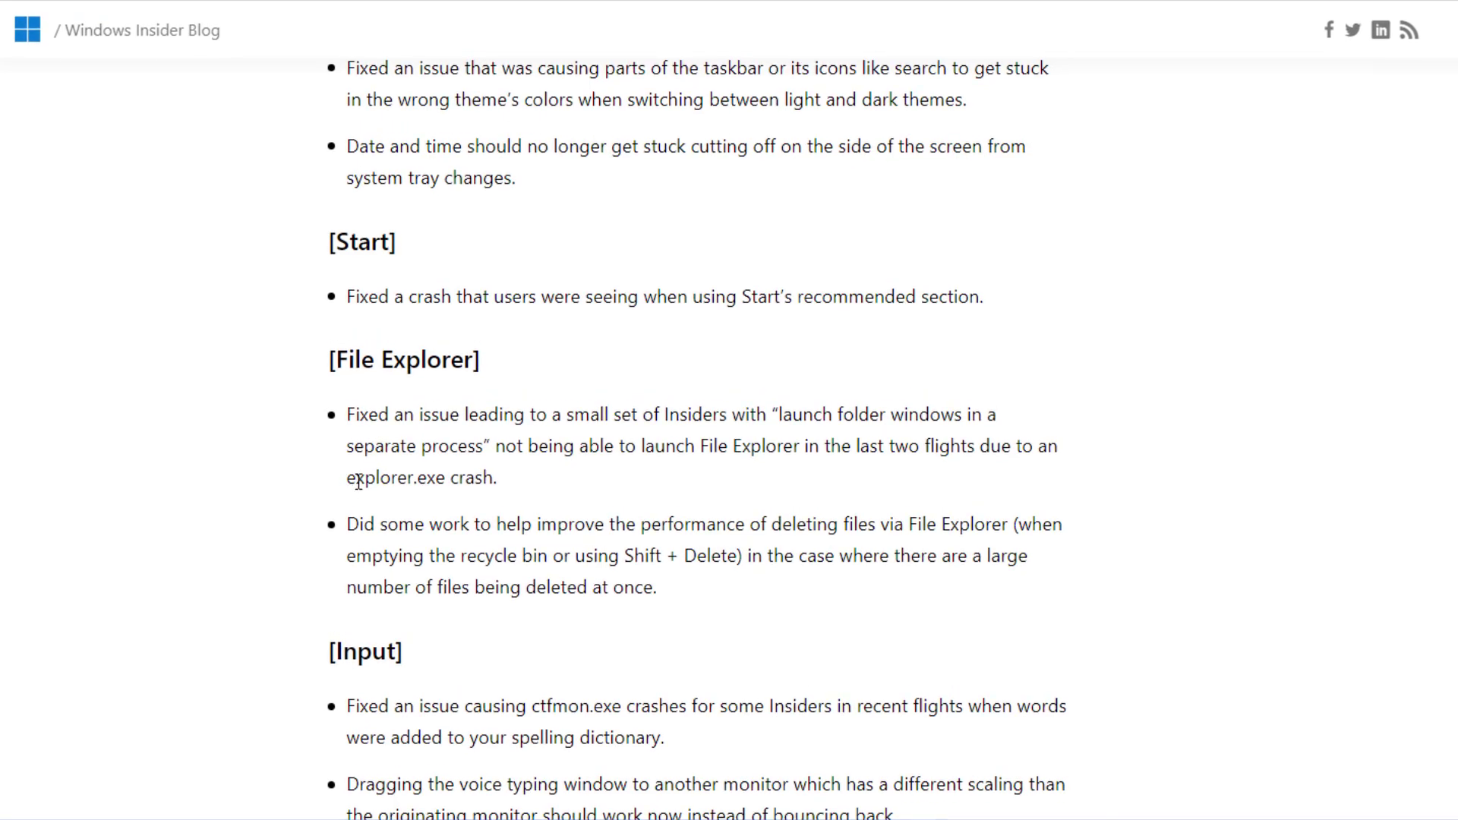
left_click_drag(359, 480, 492, 478)
left_click(500, 435)
scroll(432, 539, "down", 1)
scroll(475, 467, "down", 1)
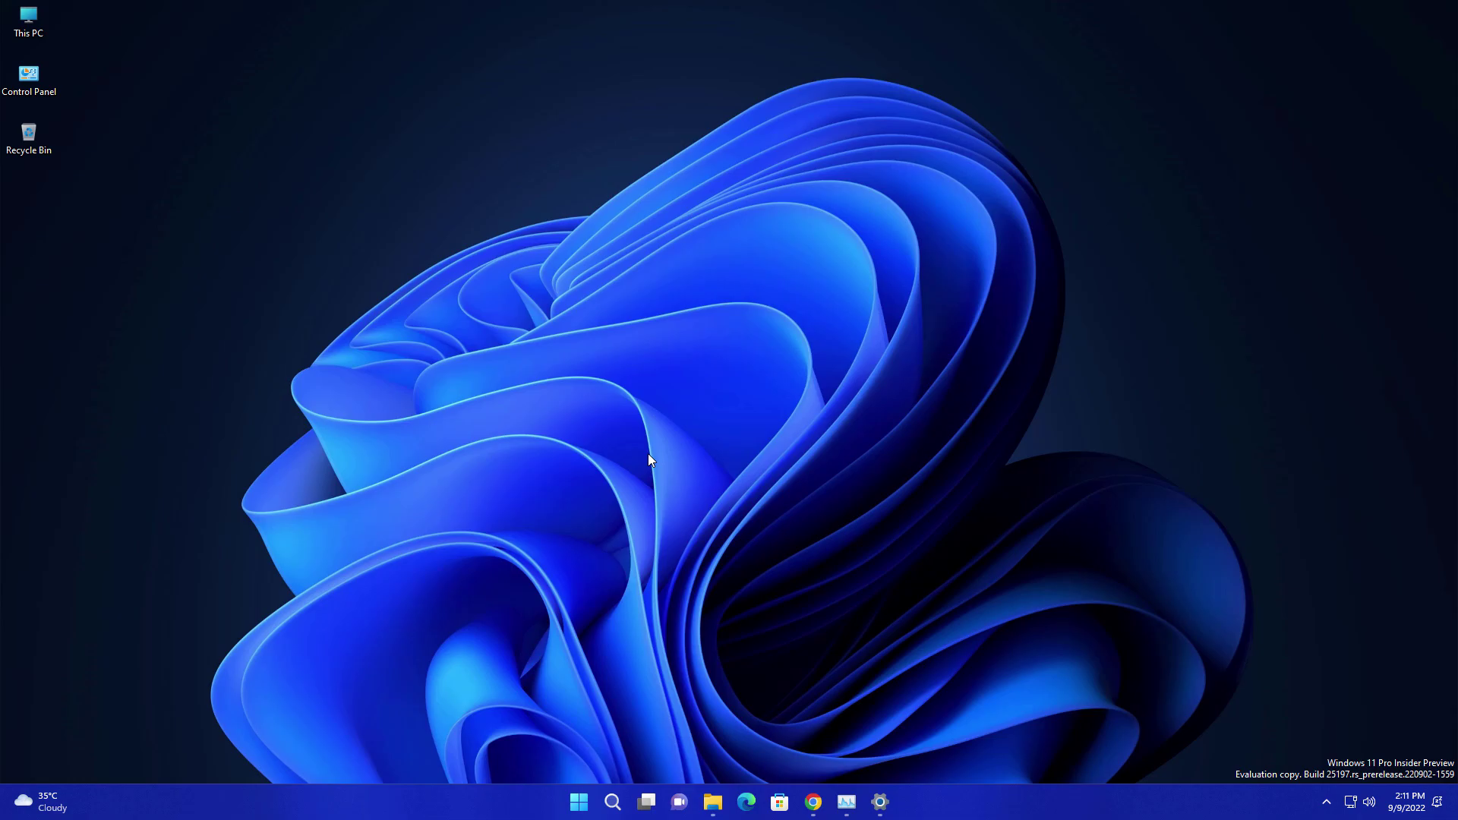
Step: Open the Skyscrapers video on New Volume (E:) with Edit with Clipchamp
key("super+e")
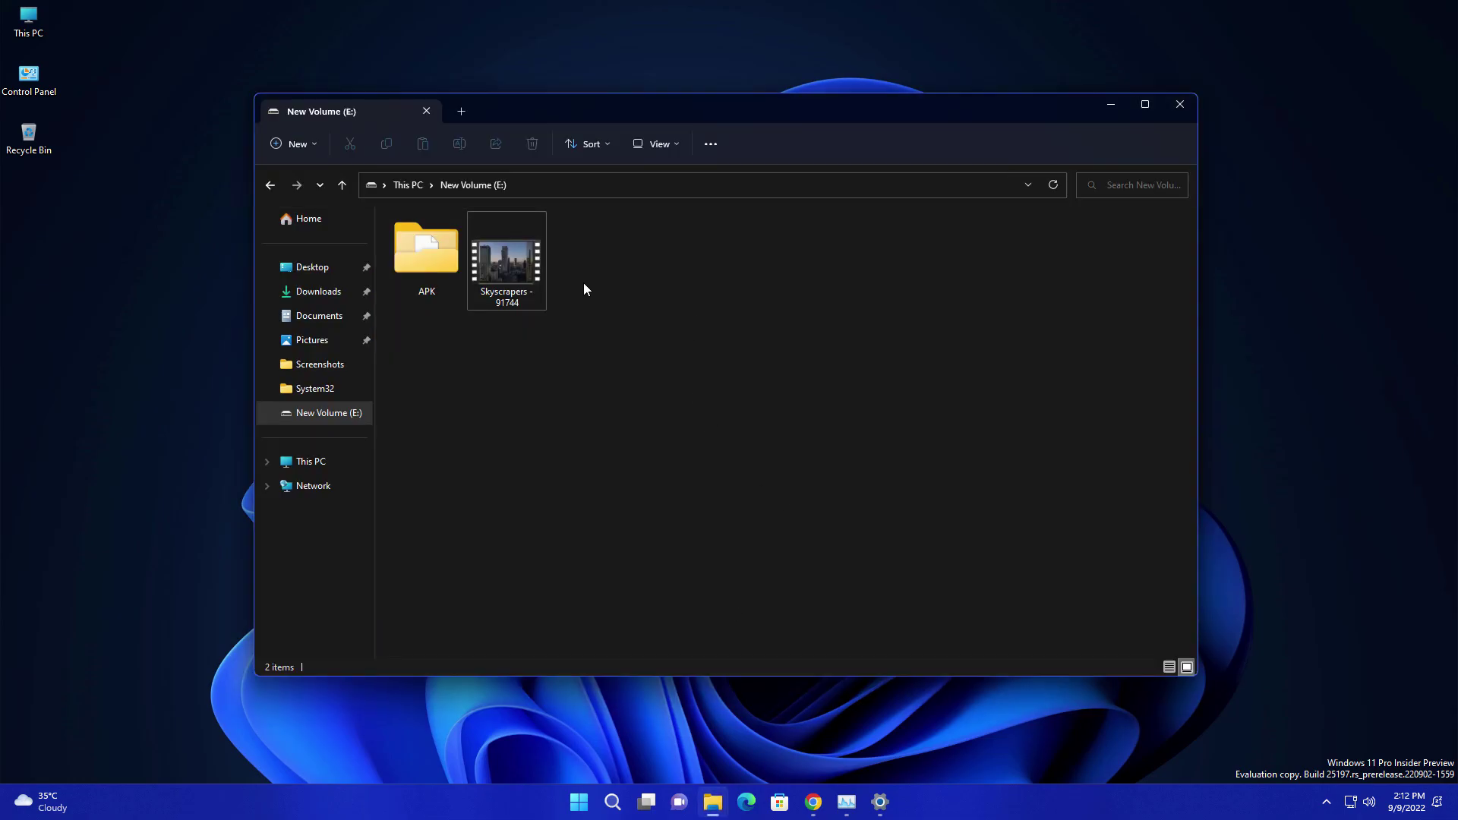
left_click(504, 270)
right_click(507, 272)
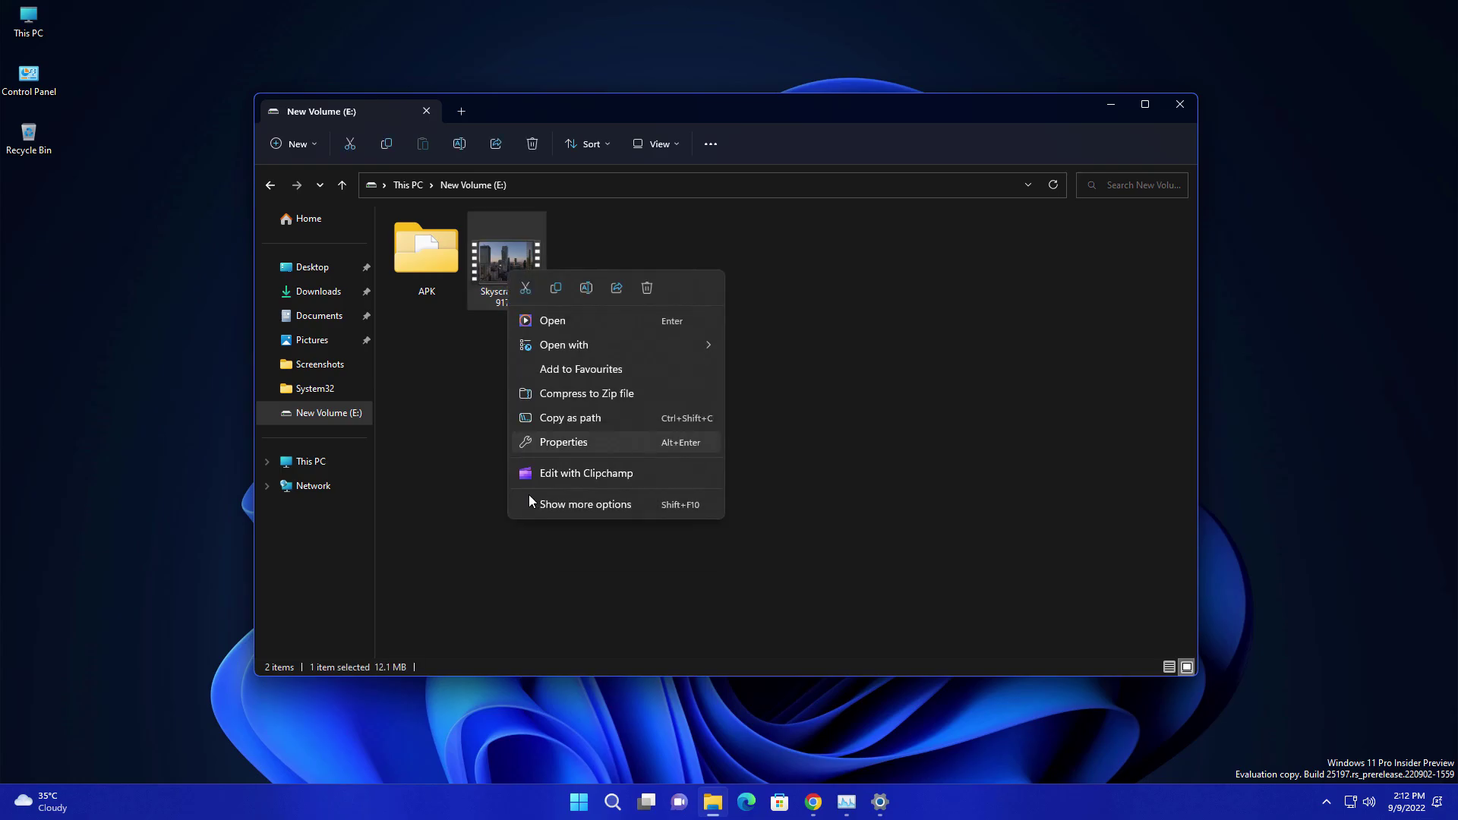
left_click(594, 472)
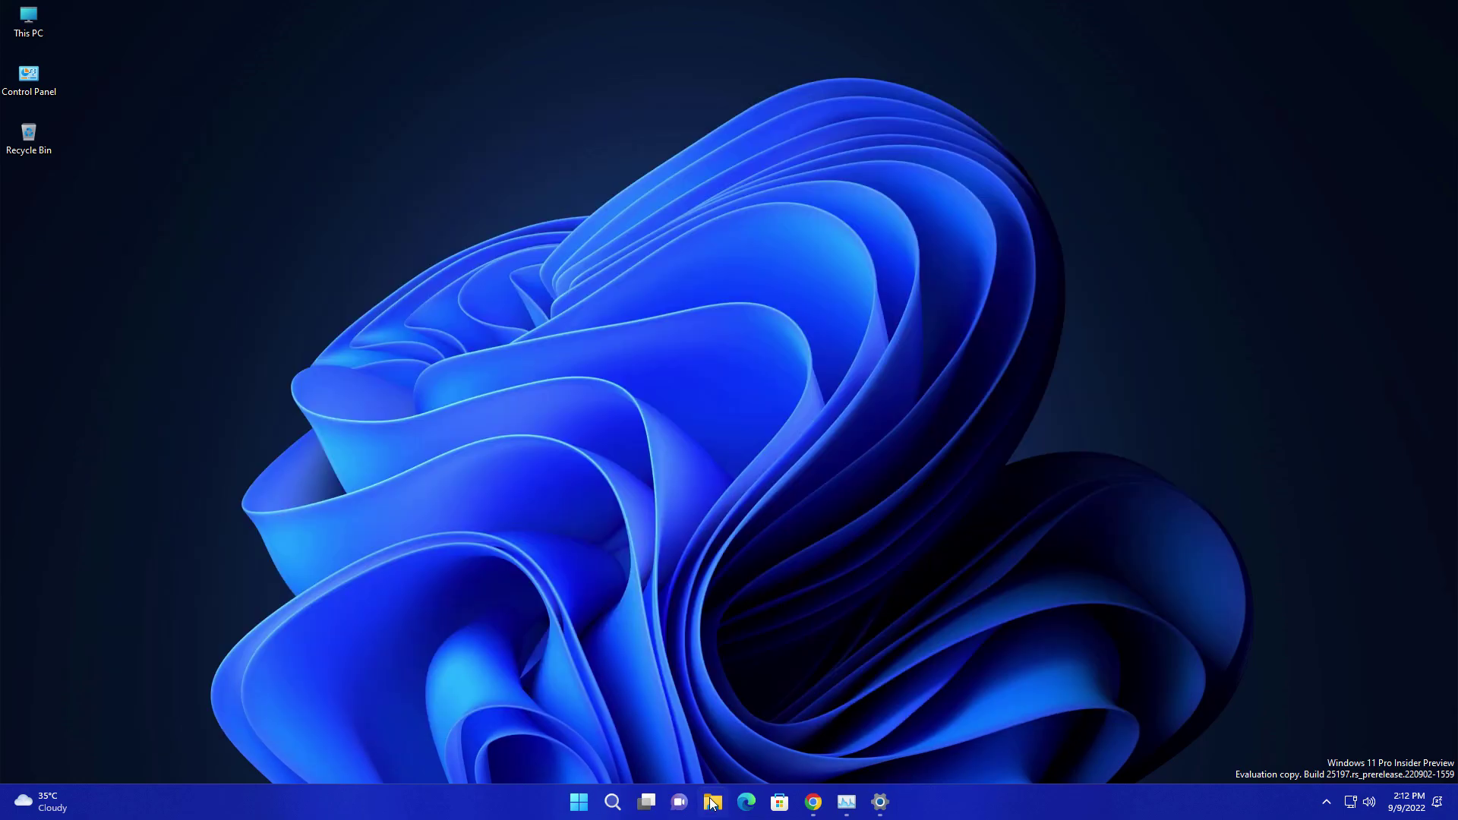
left_click(714, 809)
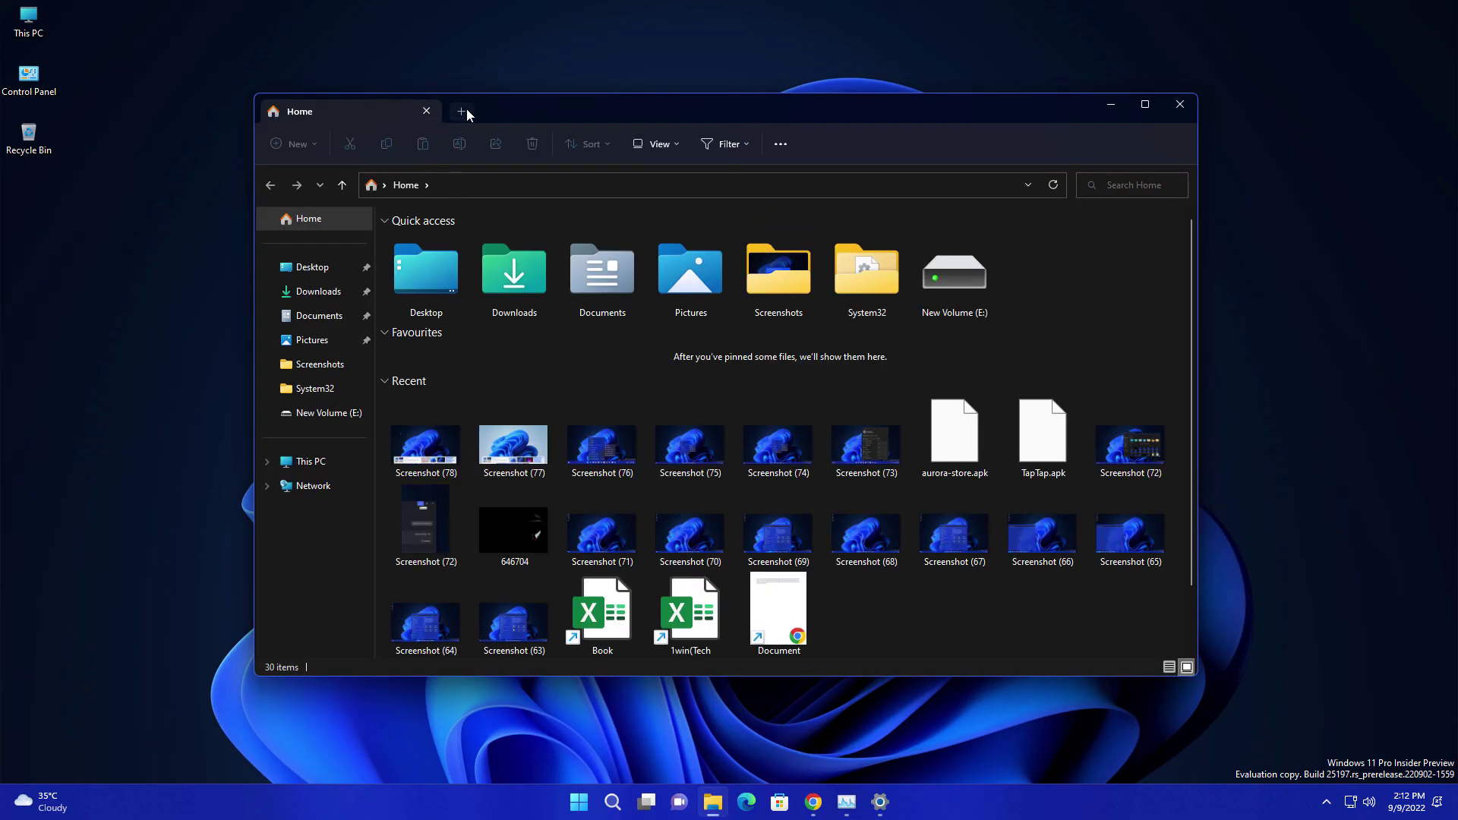
key("alt+F4")
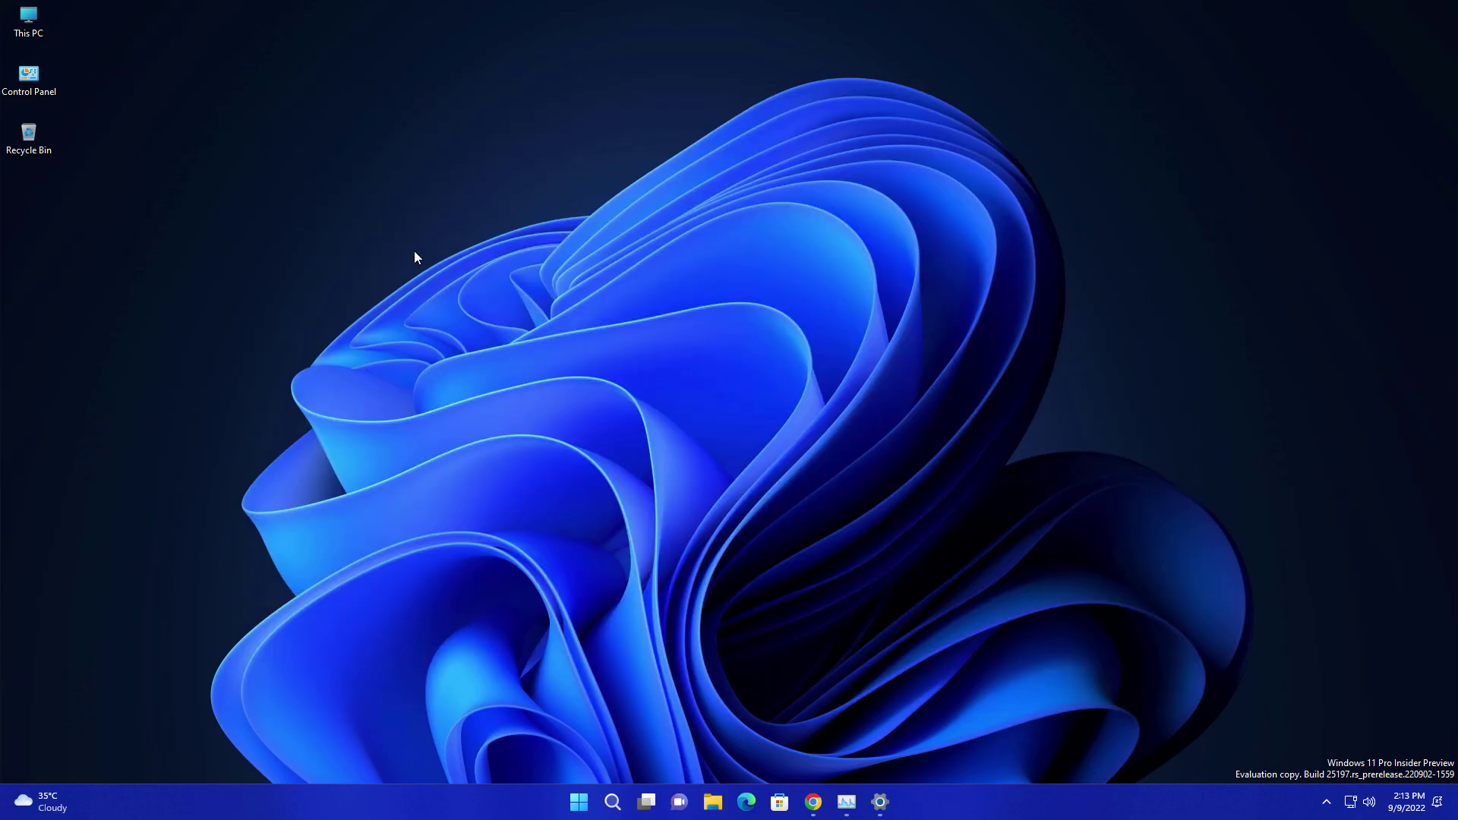